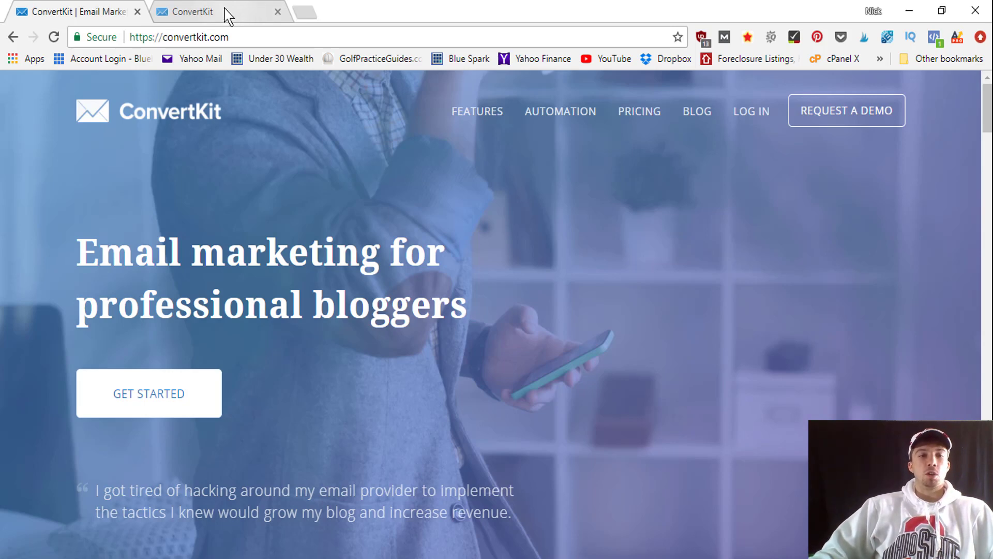
- Look over the ConvertKit marketing homepage from its headline down through the page content
click(227, 14)
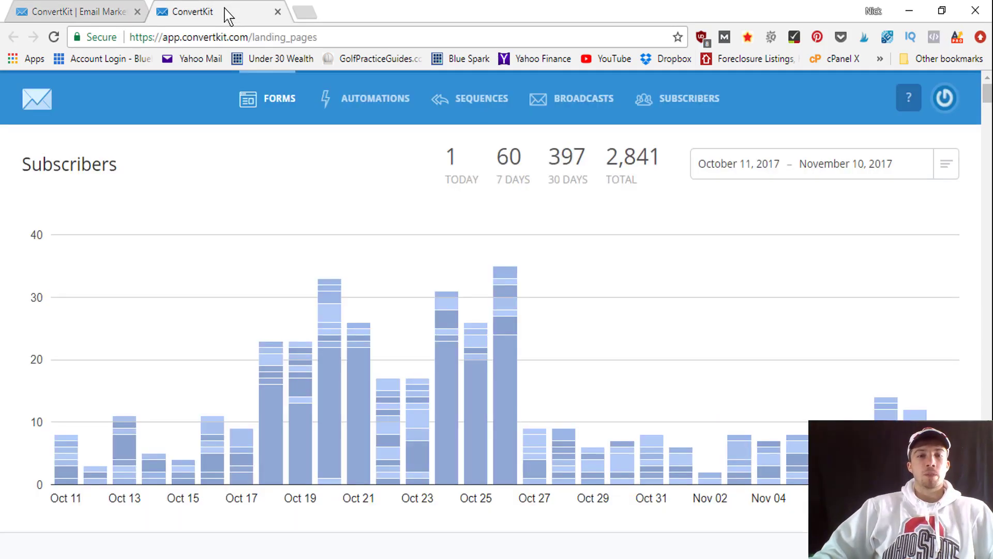
click(83, 11)
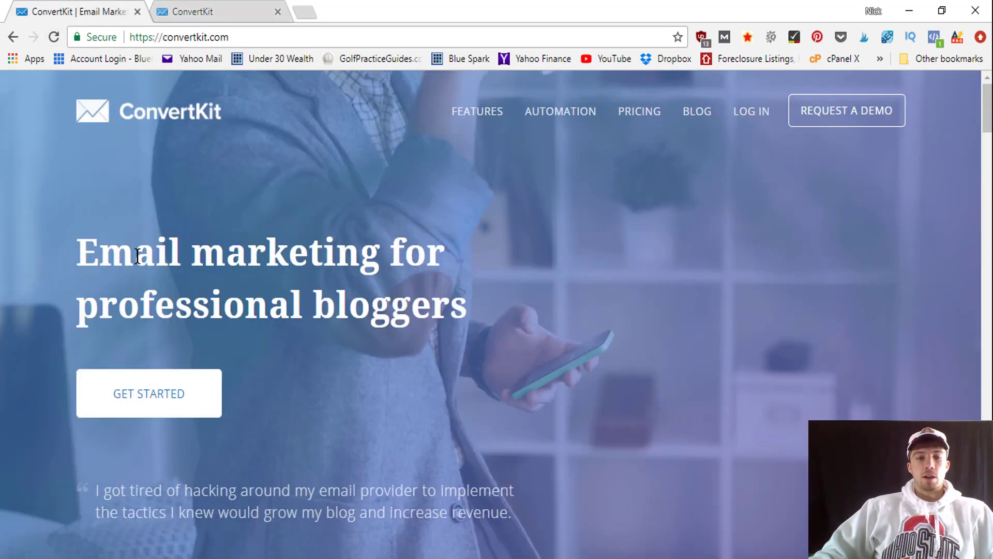
scroll(140, 258, down, 6)
scroll(145, 269, down, 12)
scroll(146, 266, up, 18)
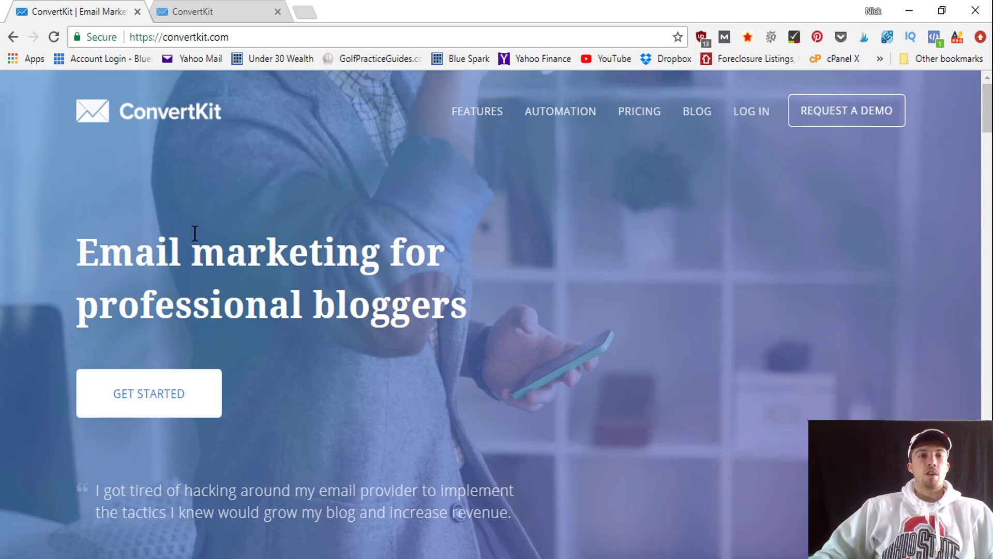
- Switch to the ConvertKit account dashboard and check the preset date ranges offered for the subscriber chart
click(228, 13)
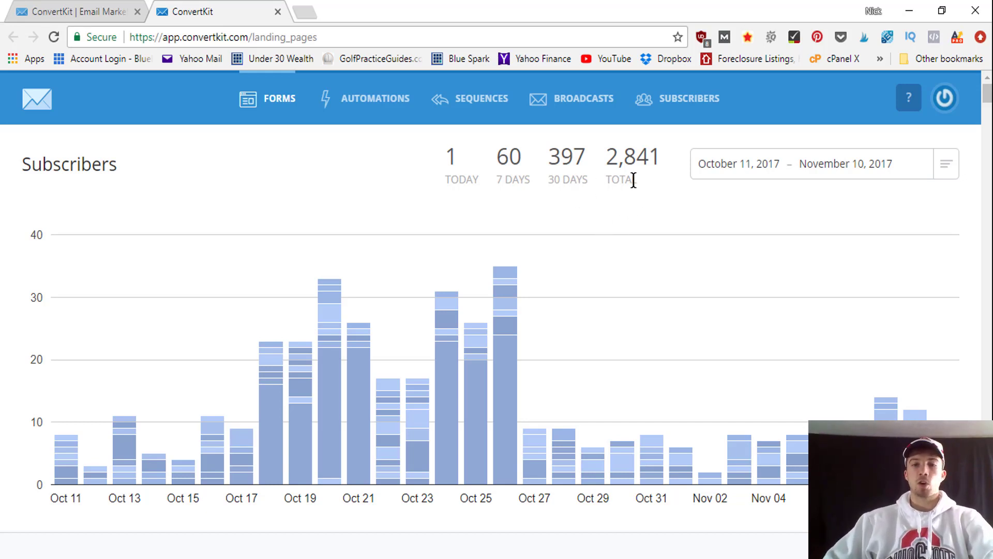
click(943, 173)
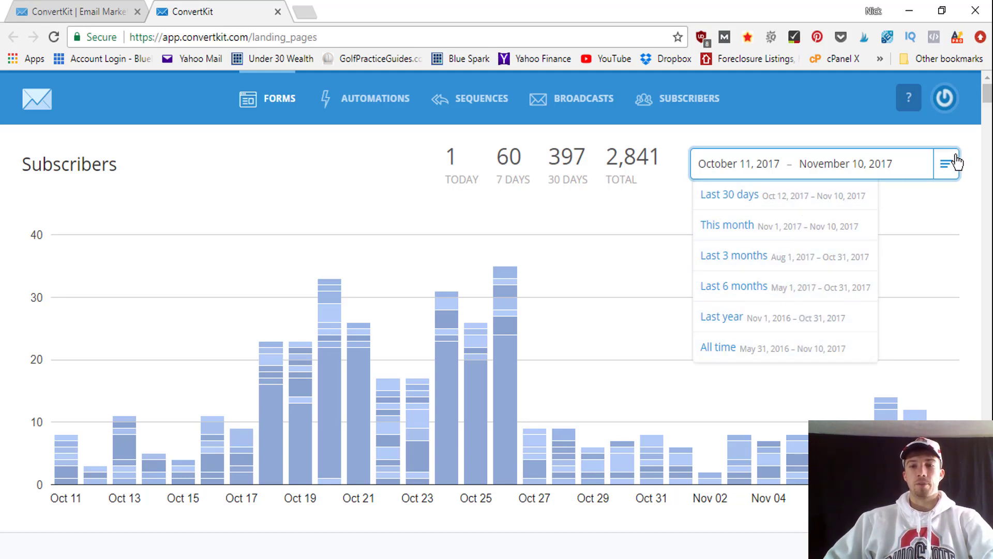
click(949, 187)
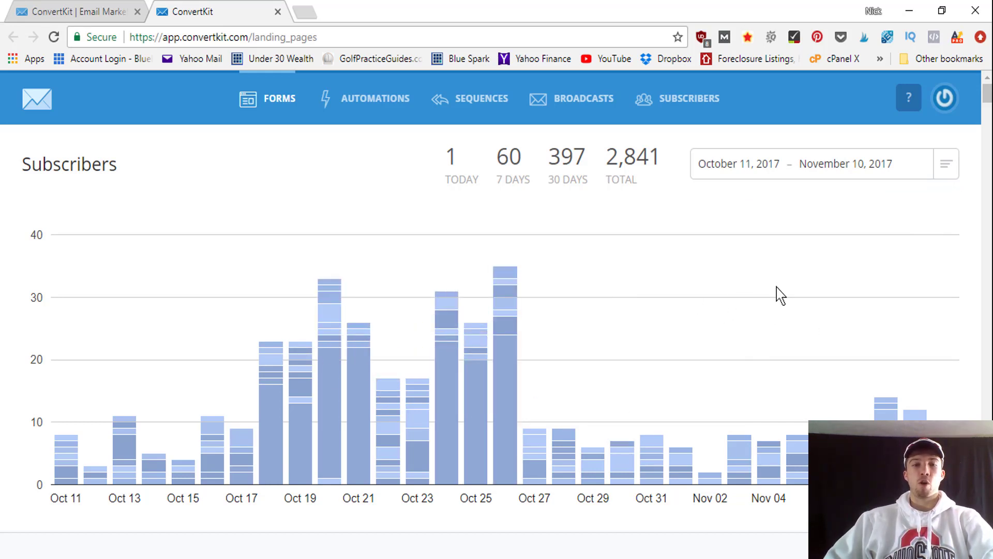
- Examine the subscriber chart and the list of active forms beneath it
scroll(737, 300, down, 5)
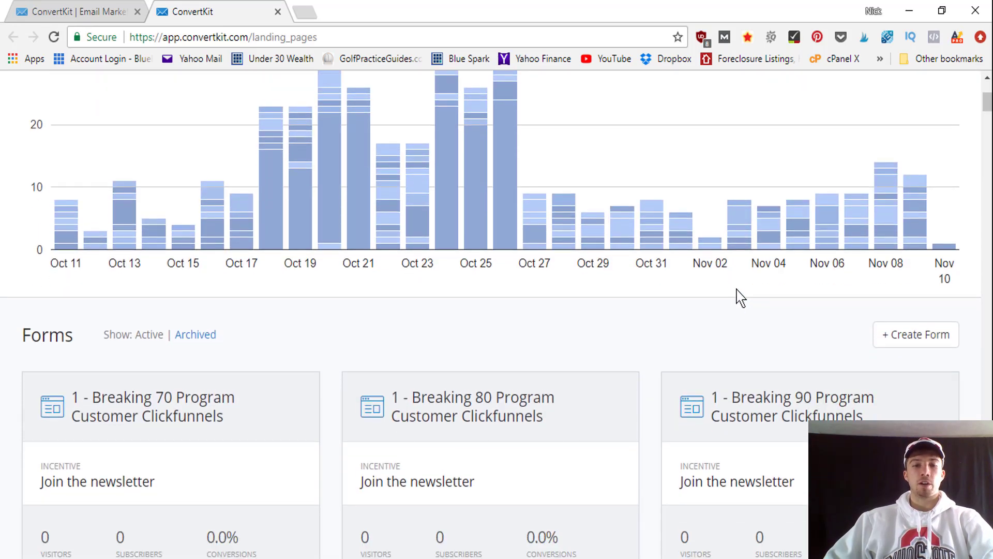
scroll(739, 293, down, 3)
scroll(775, 293, up, 2)
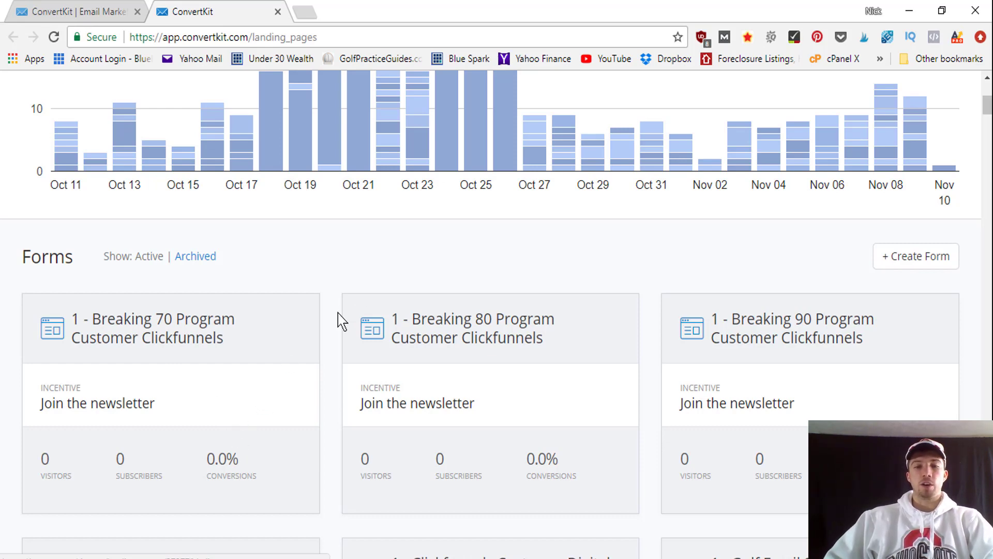
scroll(339, 318, up, 5)
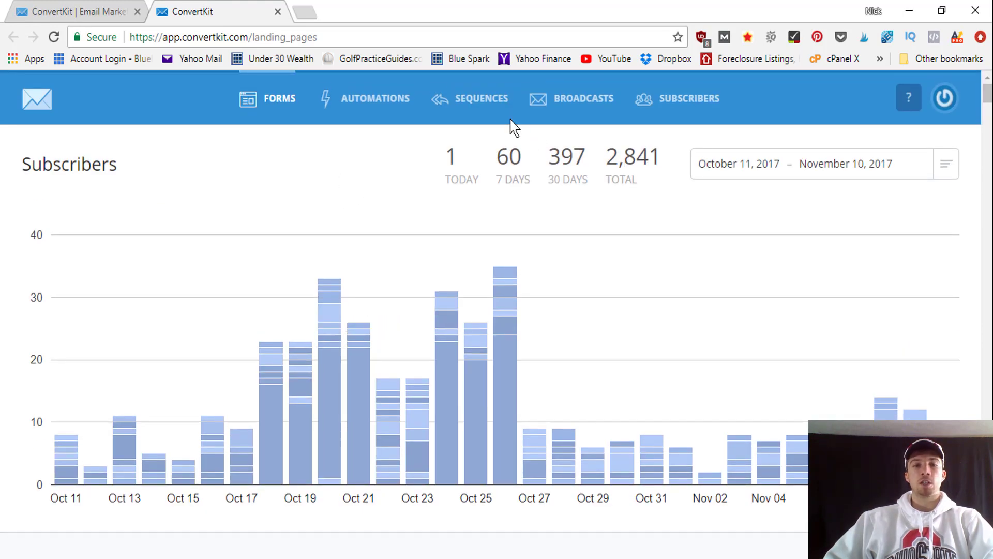
- Browse the account's email sequences and open the Golf Newsletter sequence
click(485, 103)
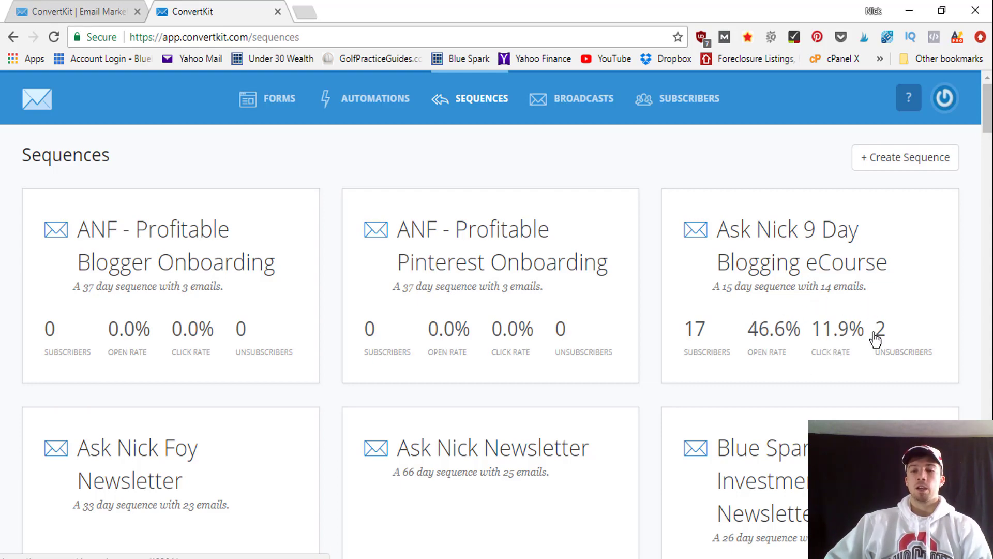
scroll(861, 351, down, 15)
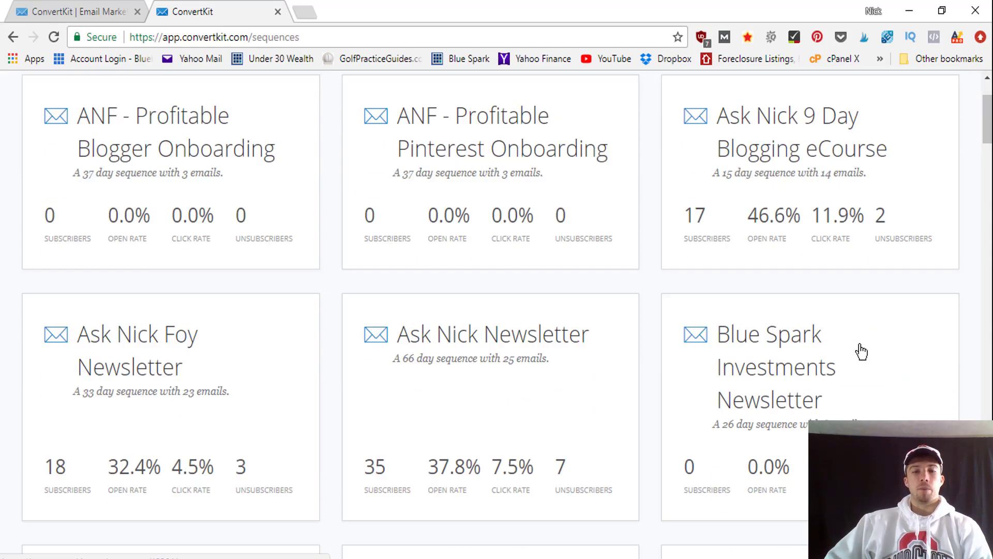
scroll(866, 356, down, 13)
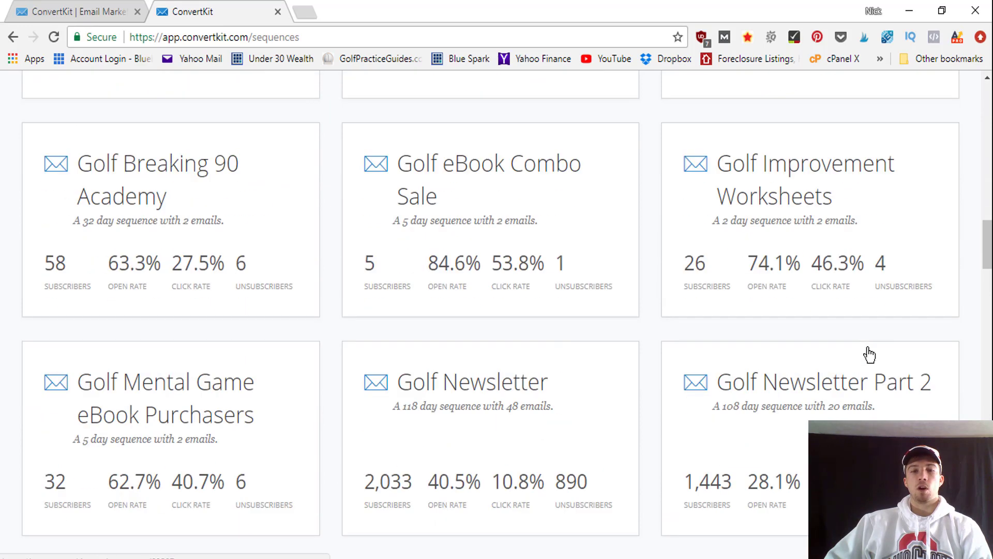
scroll(871, 348, up, 3)
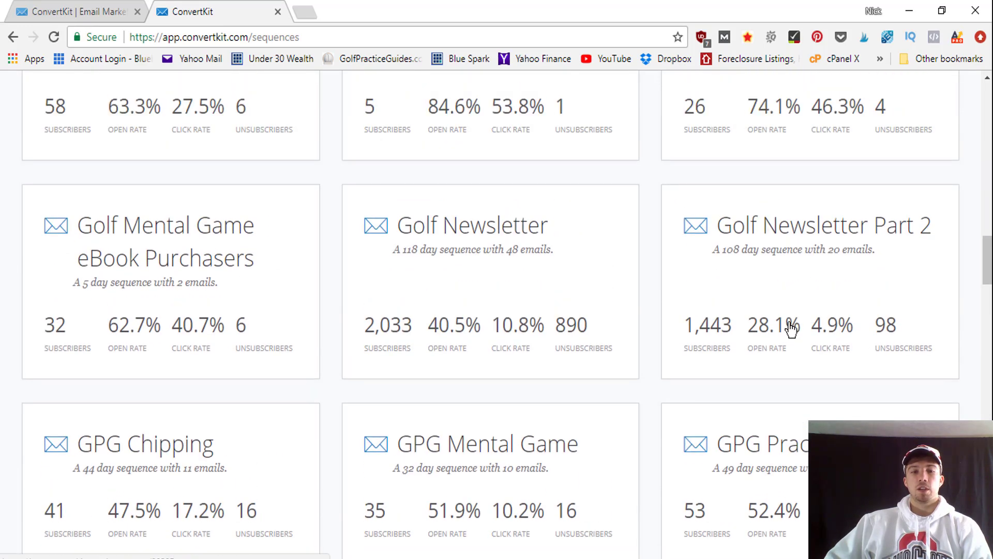
click(471, 287)
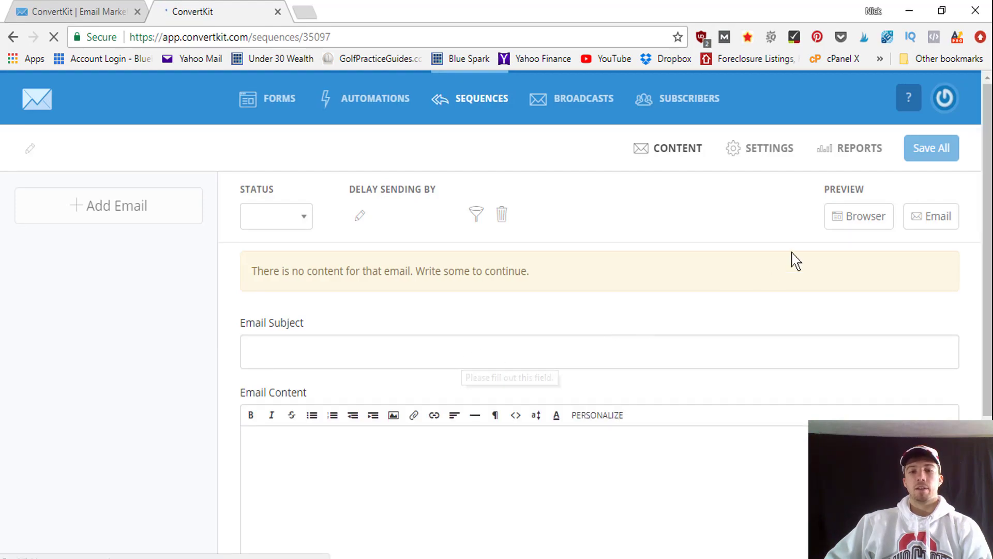
- Review the Golf Newsletter sequence's list of emails and their sending delays from the last email back to the first
drag(991, 94, 958, 513)
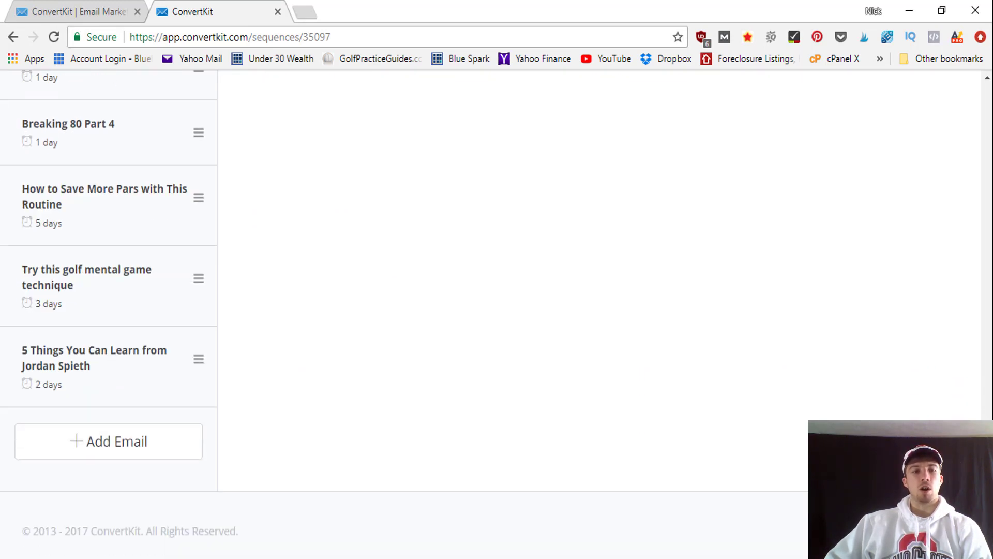
scroll(109, 311, up, 15)
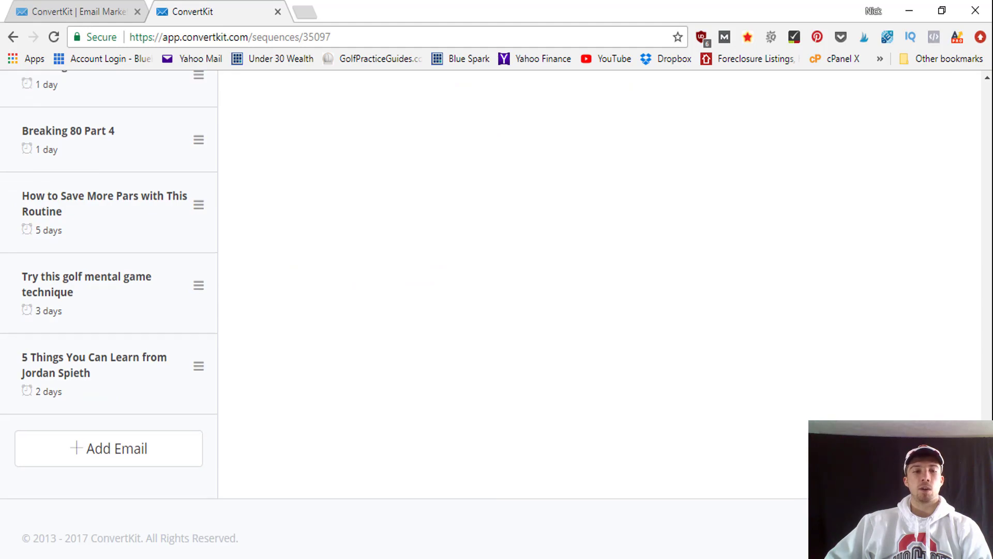
scroll(108, 310, up, 20)
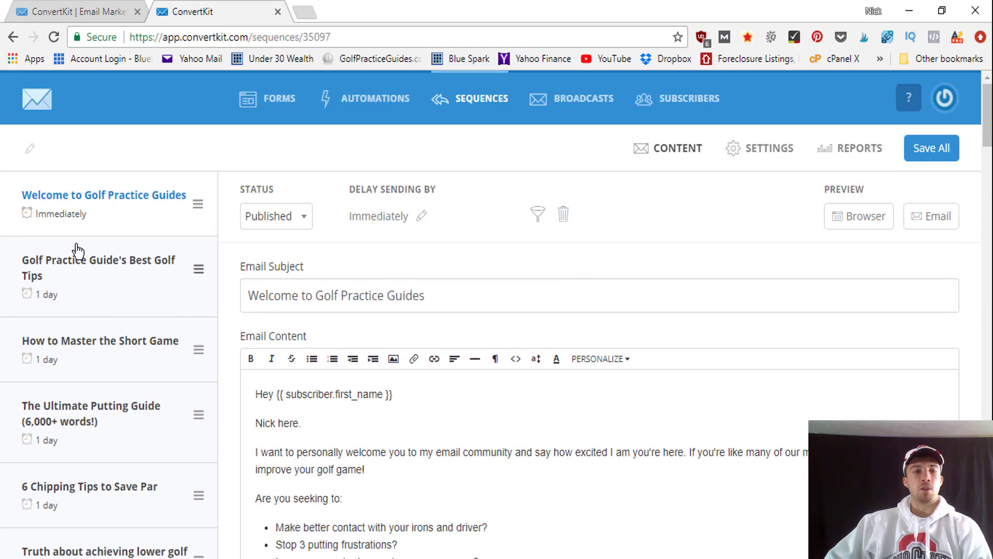
- View the sequence's short game and putting guide emails, finishing on "Golf Practice Guide's Best Golf Tips"
click(97, 279)
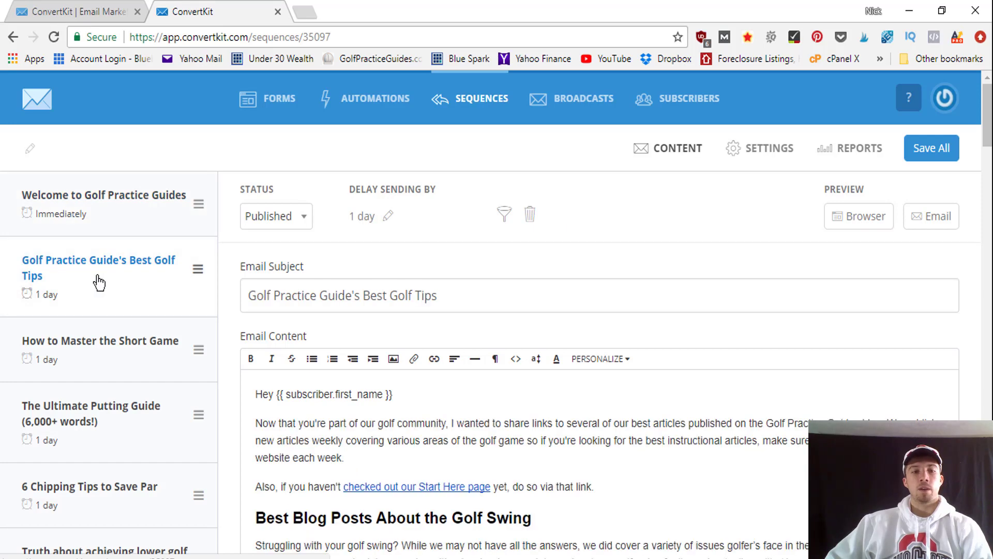
click(122, 356)
click(118, 410)
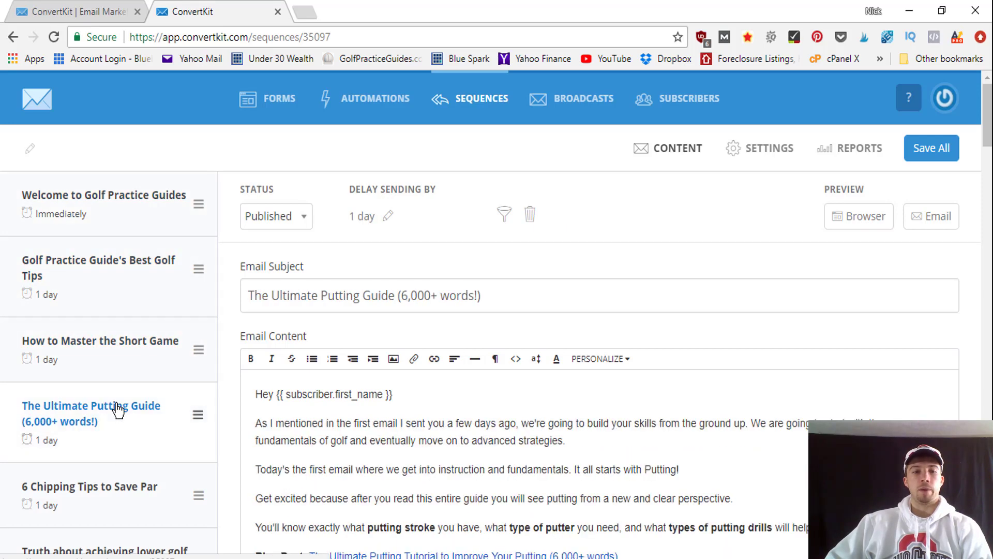
click(133, 351)
click(137, 300)
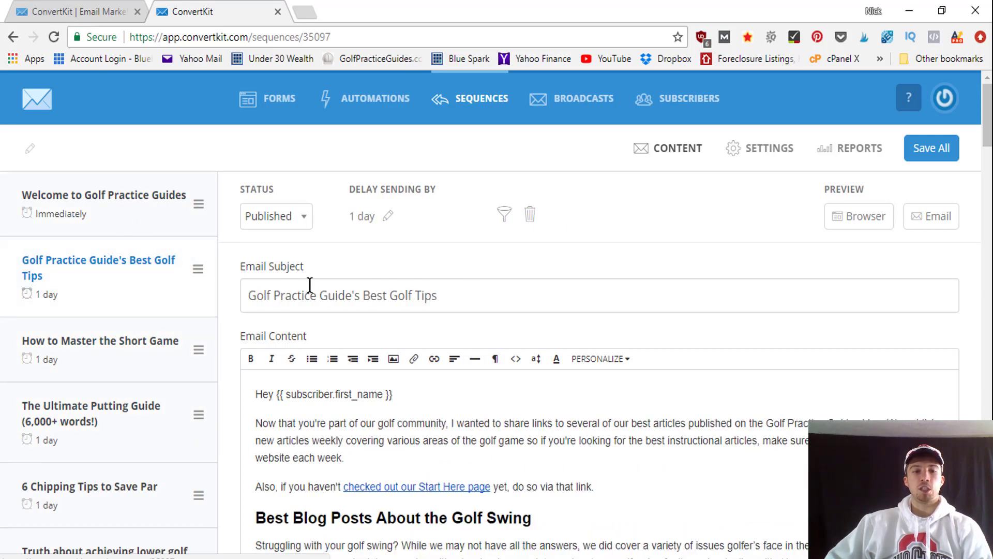
- Read through the content of the "Golf Practice Guide's Best Golf Tips" email, including its blog post links and sign-off
scroll(481, 337, down, 3)
scroll(393, 280, up, 2)
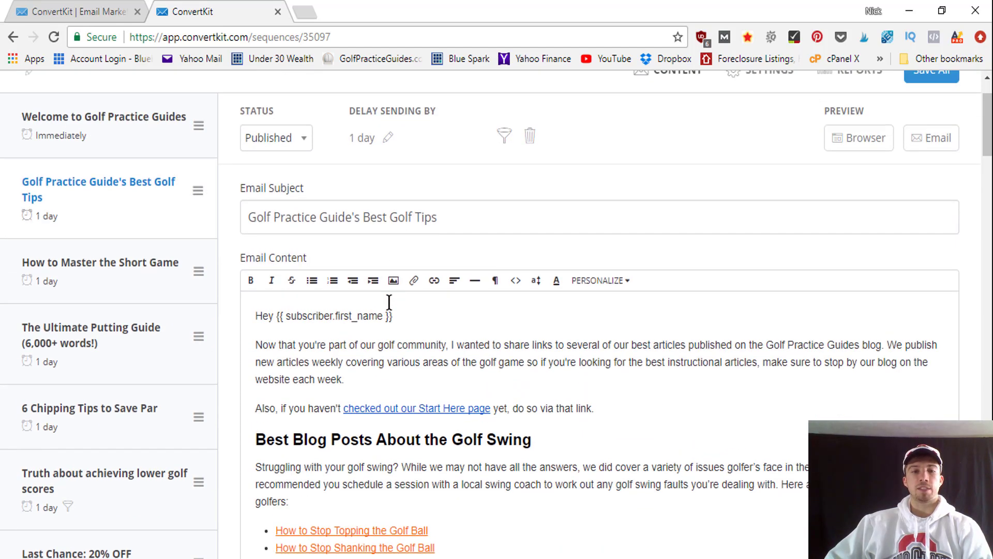
scroll(337, 228, down, 3)
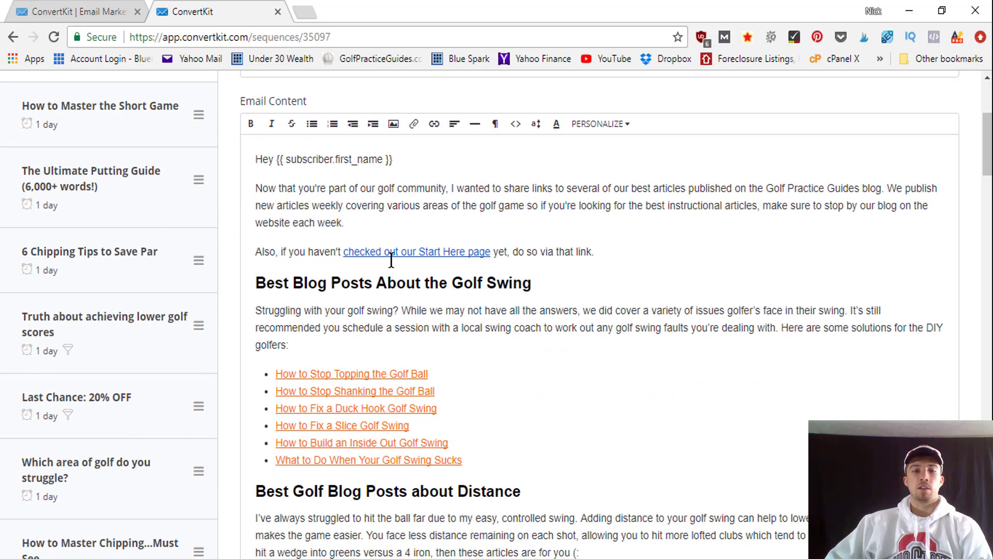
scroll(472, 149, down, 5)
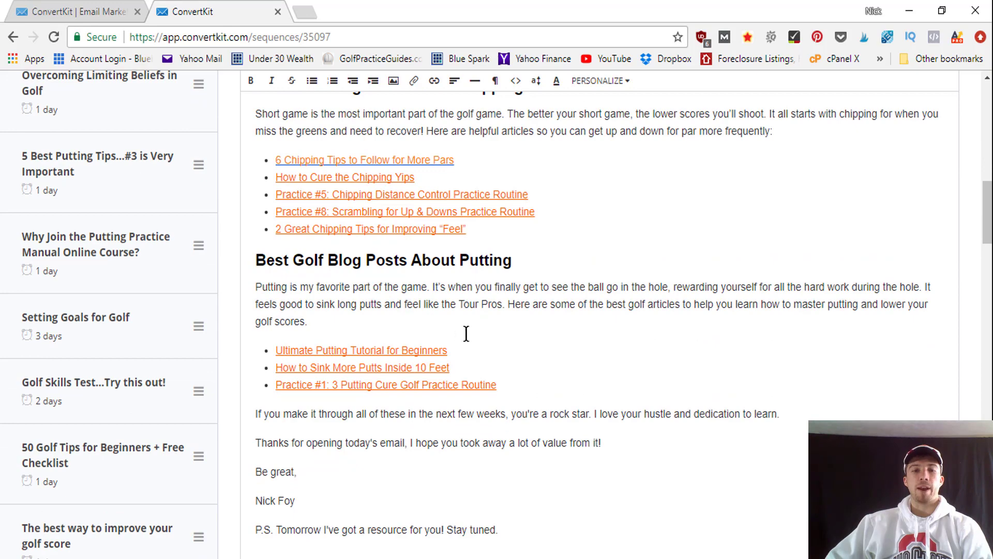
scroll(466, 333, down, 5)
scroll(394, 296, up, 10)
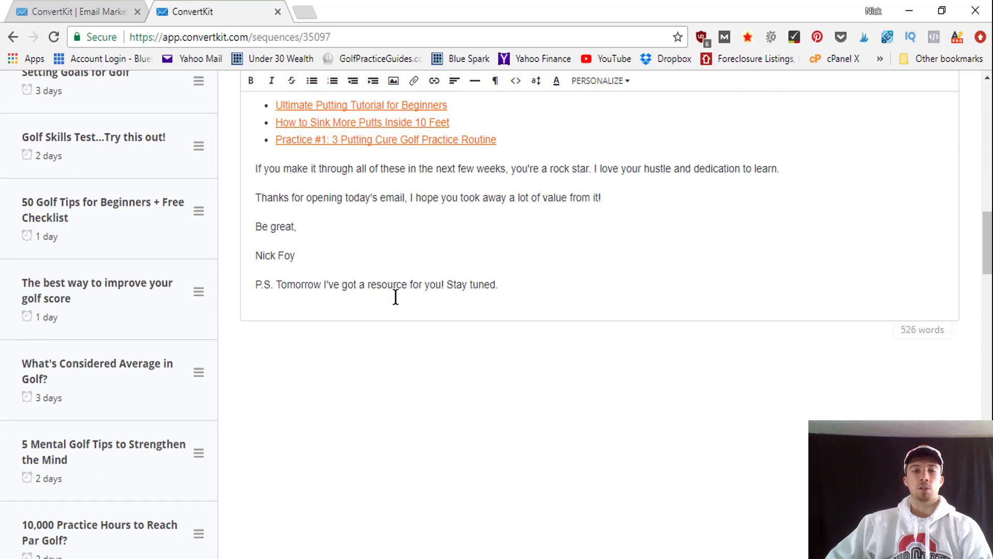
scroll(396, 297, up, 5)
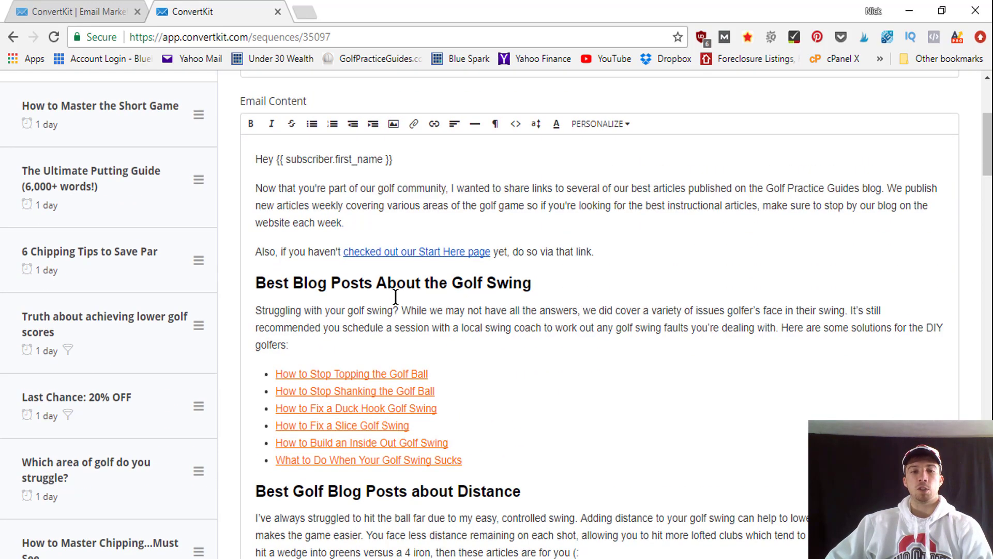
scroll(361, 339, up, 5)
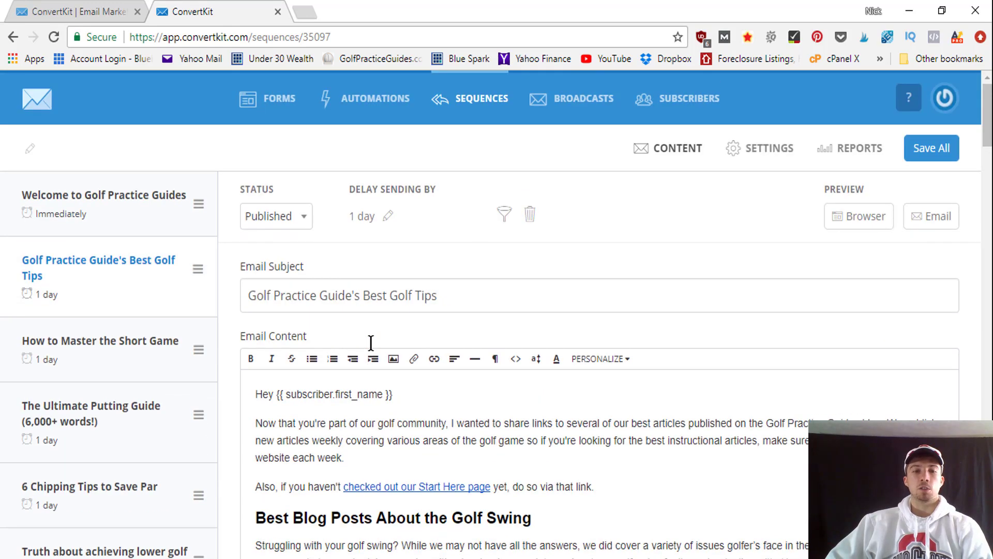
- Open the "Truth about achieving lower golf scores" email in the sequence
scroll(187, 406, down, 6)
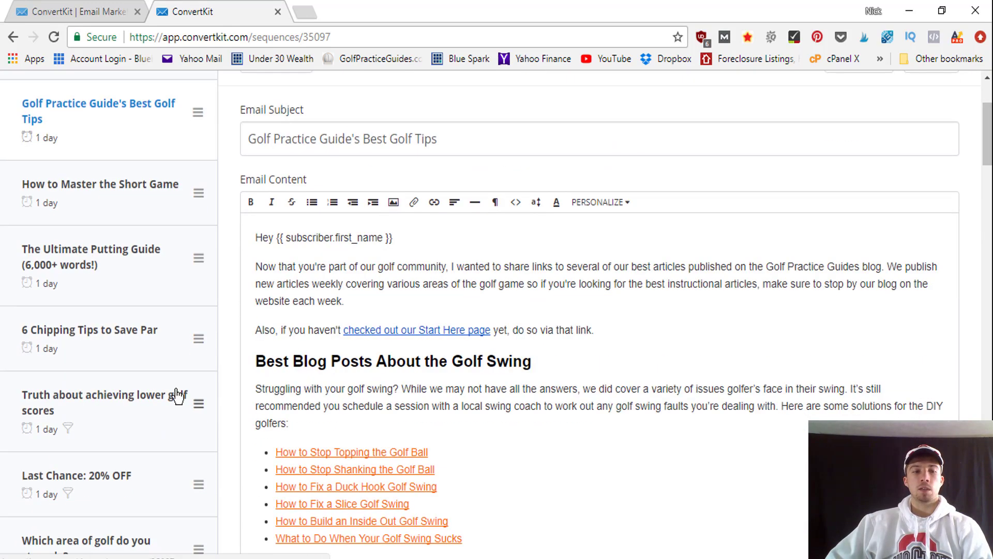
scroll(110, 195, up, 6)
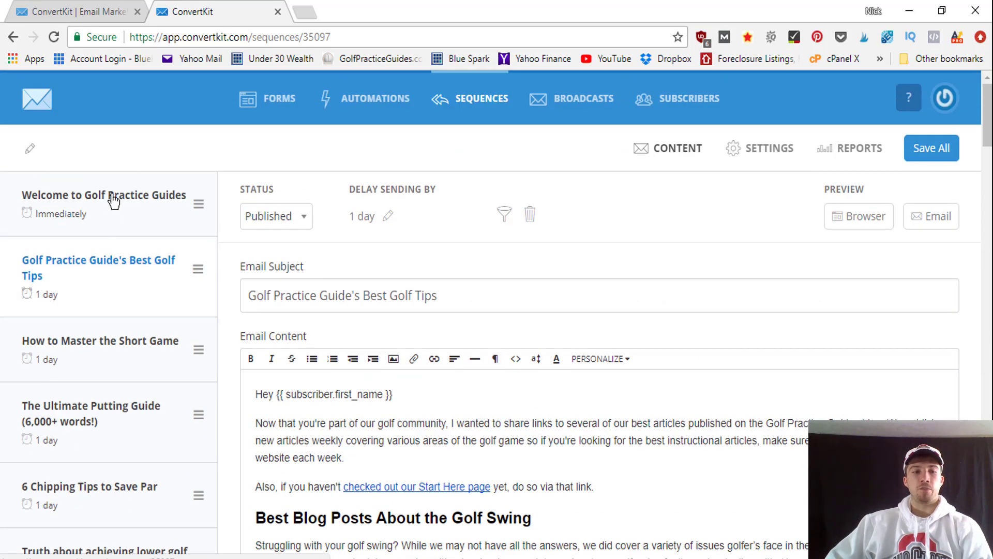
scroll(122, 327, down, 6)
scroll(131, 365, down, 1)
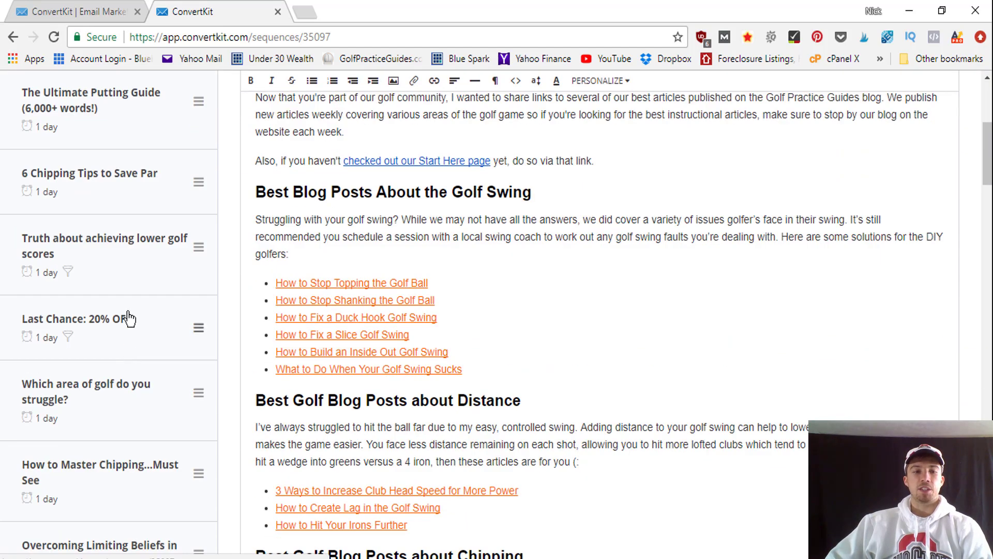
click(137, 280)
scroll(533, 286, up, 5)
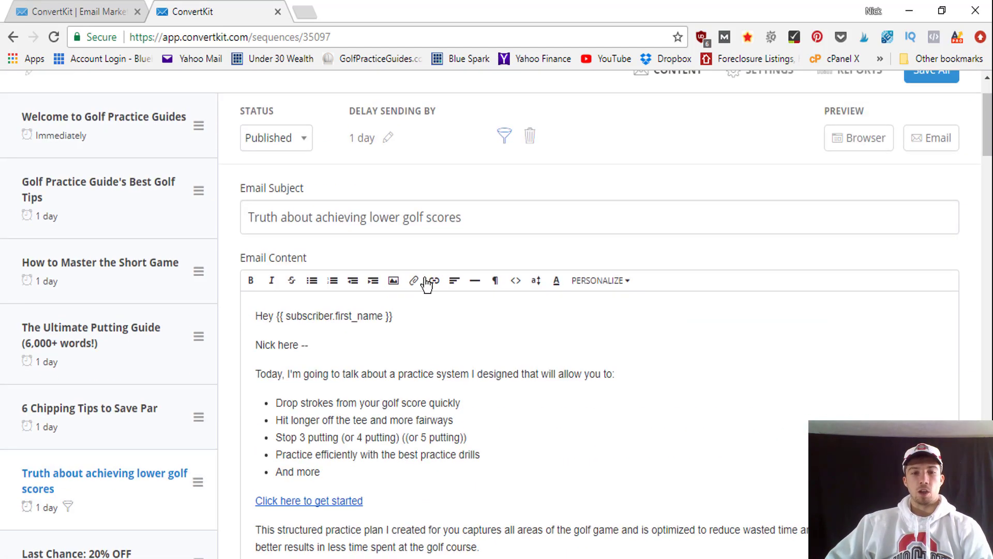
- Read the "Truth about achieving lower golf scores" email and its practice plan links, and check its place in the sequence
scroll(345, 377, down, 5)
scroll(362, 334, down, 3)
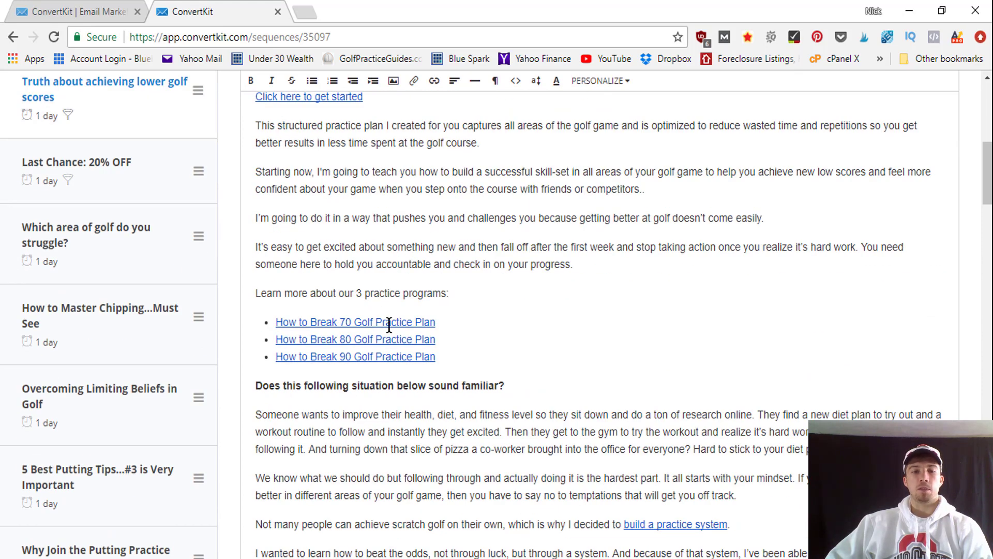
scroll(315, 361, down, 3)
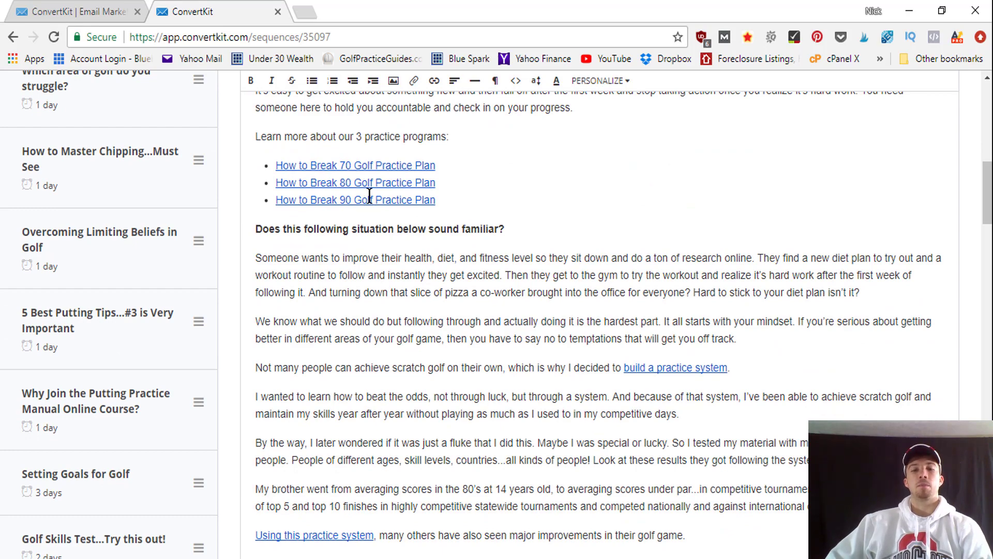
scroll(482, 409, up, 12)
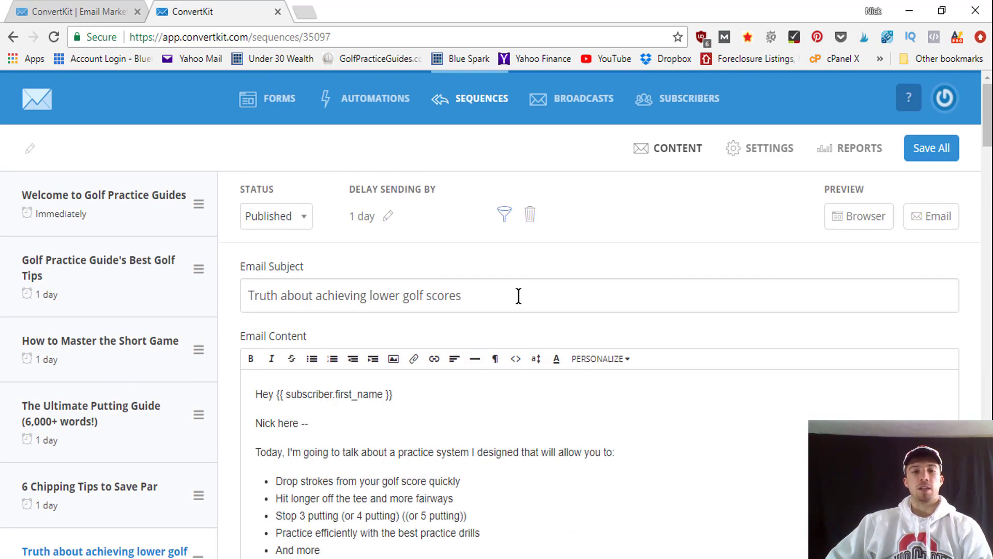
scroll(204, 428, down, 1)
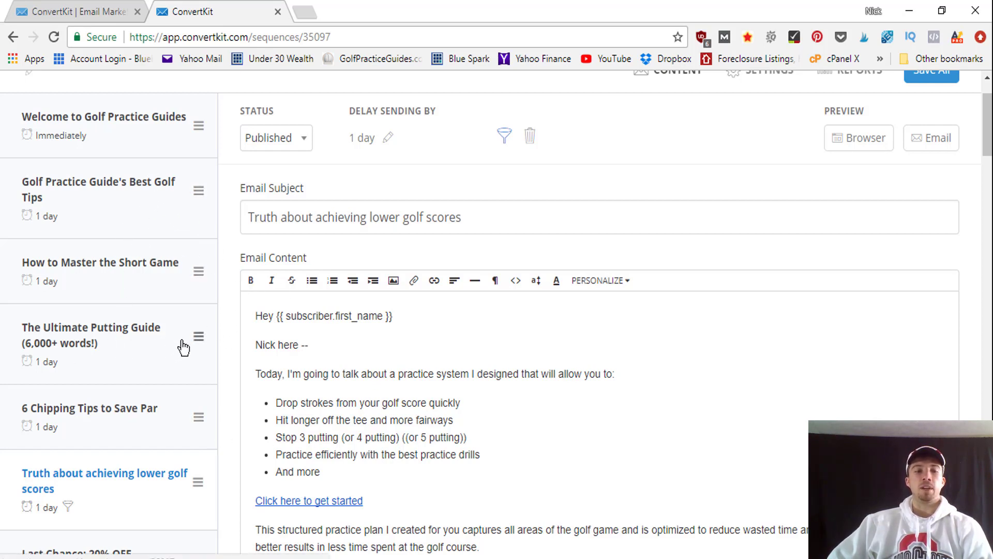
scroll(258, 408, down, 3)
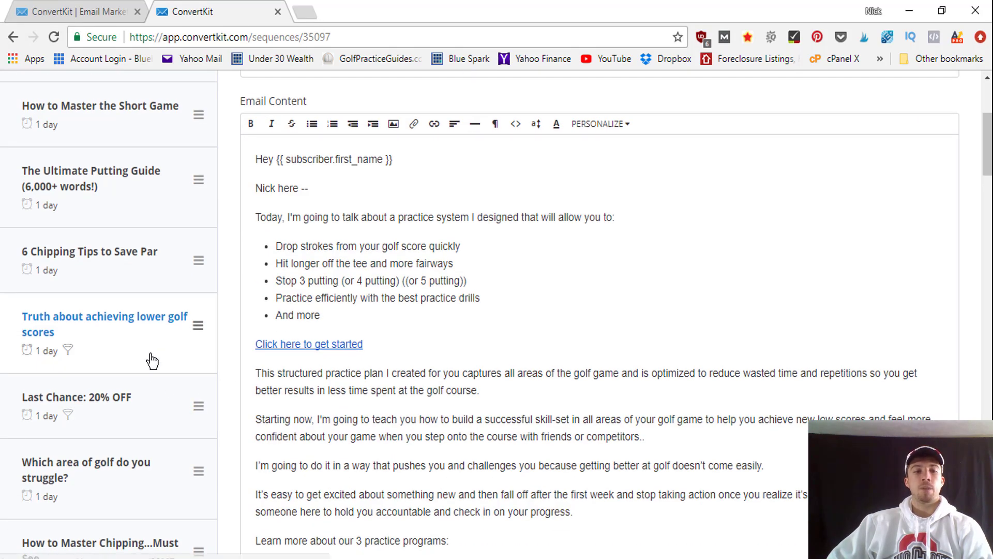
- Skim the "Truth about achieving lower golf scores" email and check the available options for its publishing status, leaving it set to Published
scroll(373, 385, down, 5)
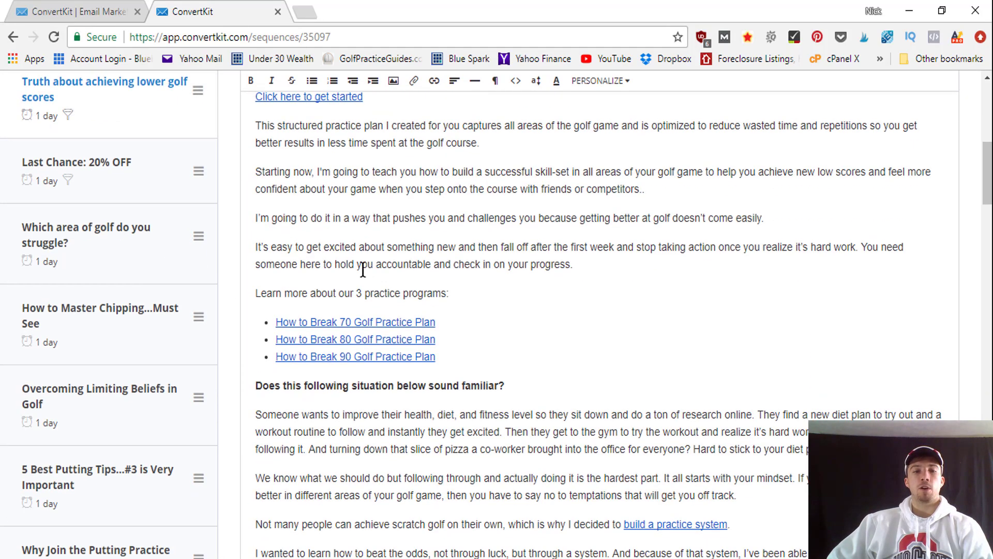
scroll(438, 299, up, 10)
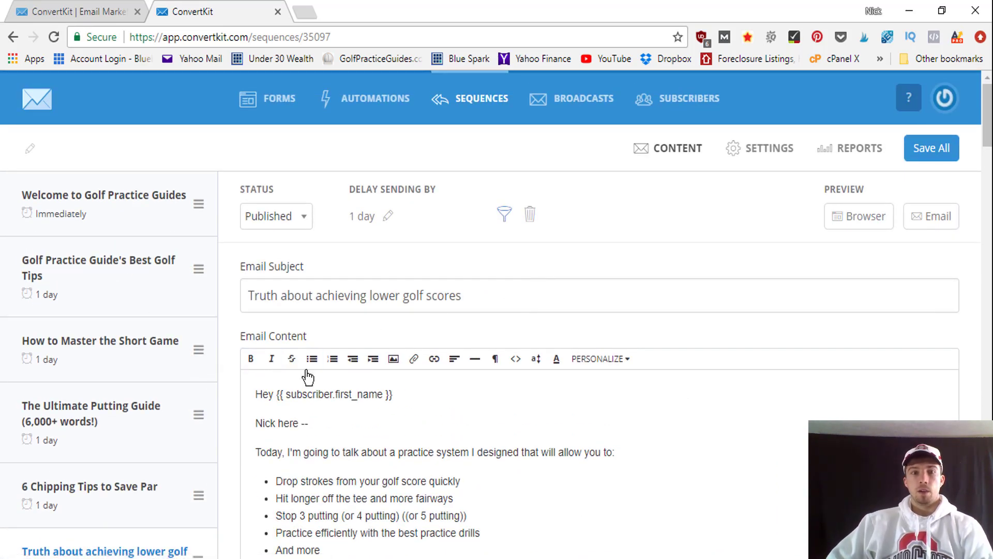
scroll(424, 498, down, 2)
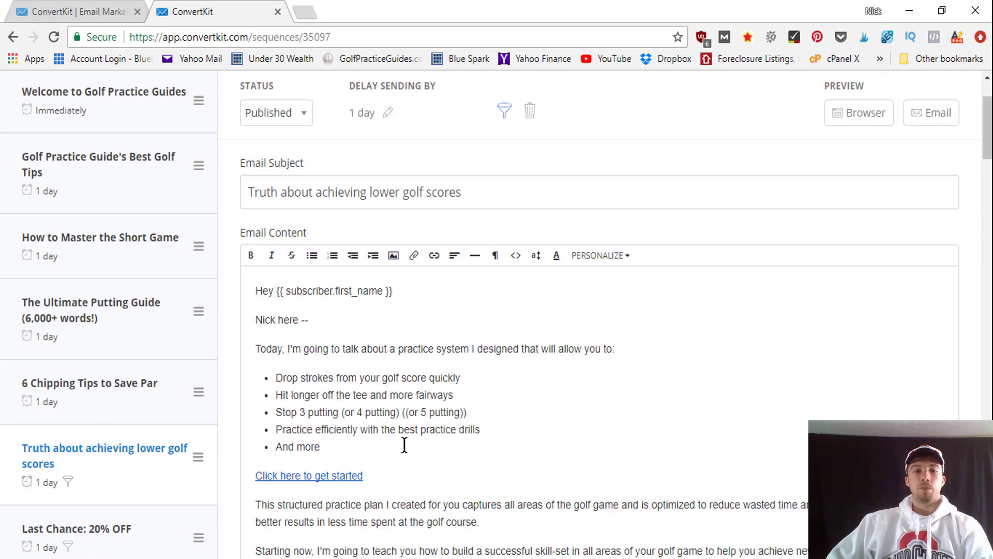
scroll(403, 443, up, 2)
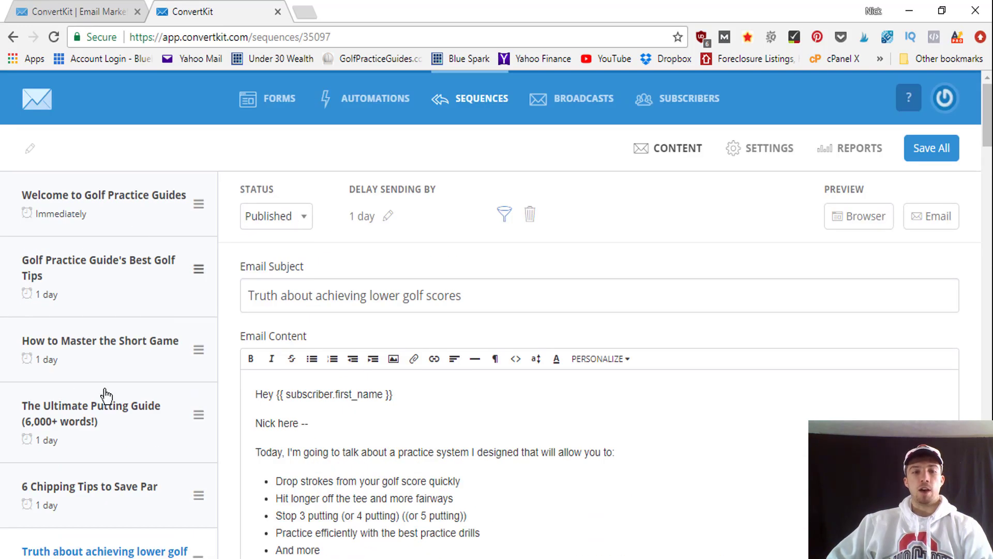
click(261, 216)
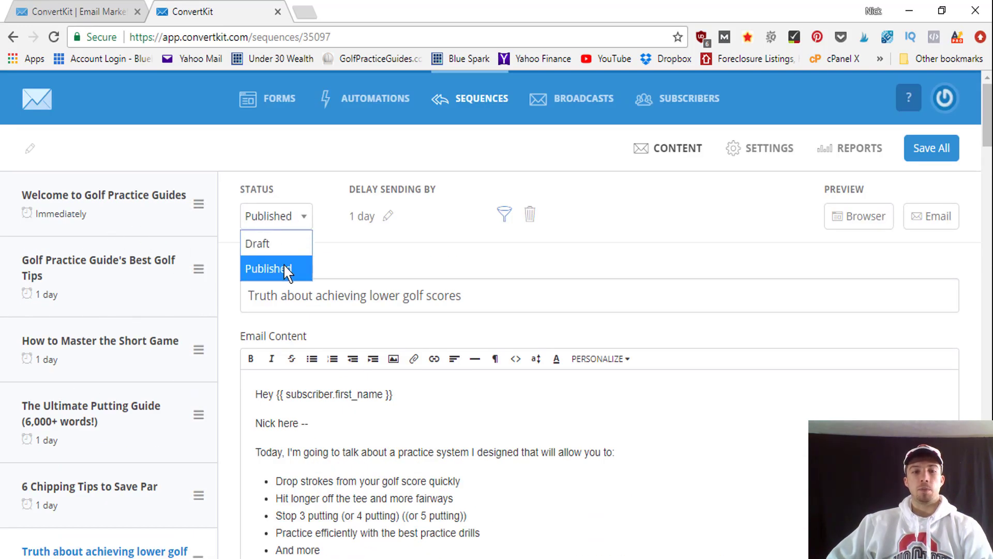
click(284, 217)
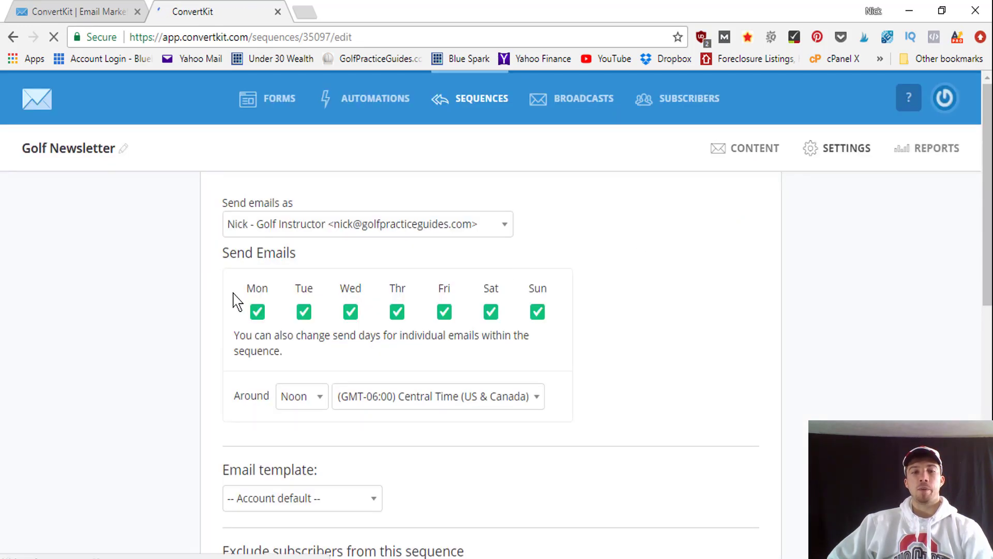
- Review the Golf Newsletter sequence's settings for the sender, send days, send time, time zone and email template
scroll(238, 294, down, 1)
scroll(497, 269, down, 1)
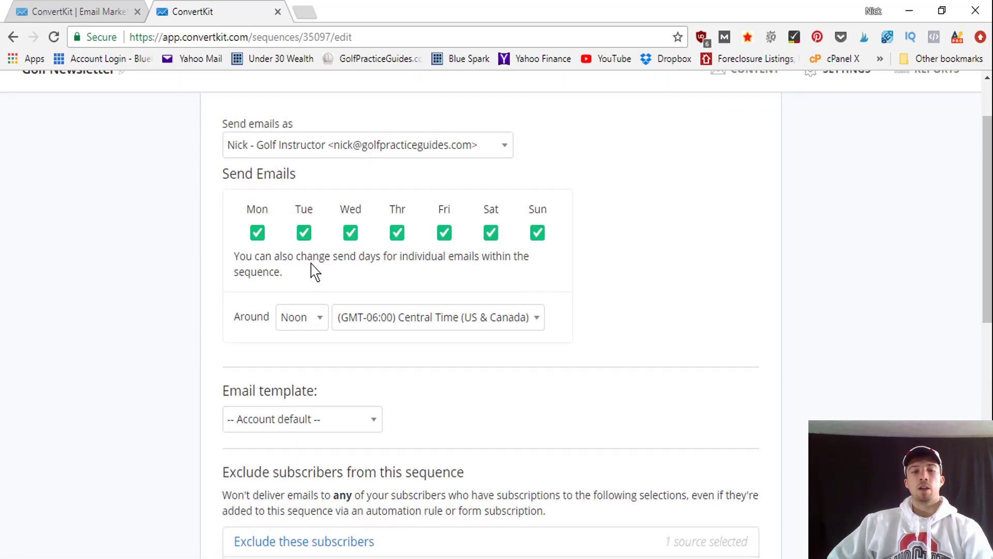
scroll(325, 270, down, 3)
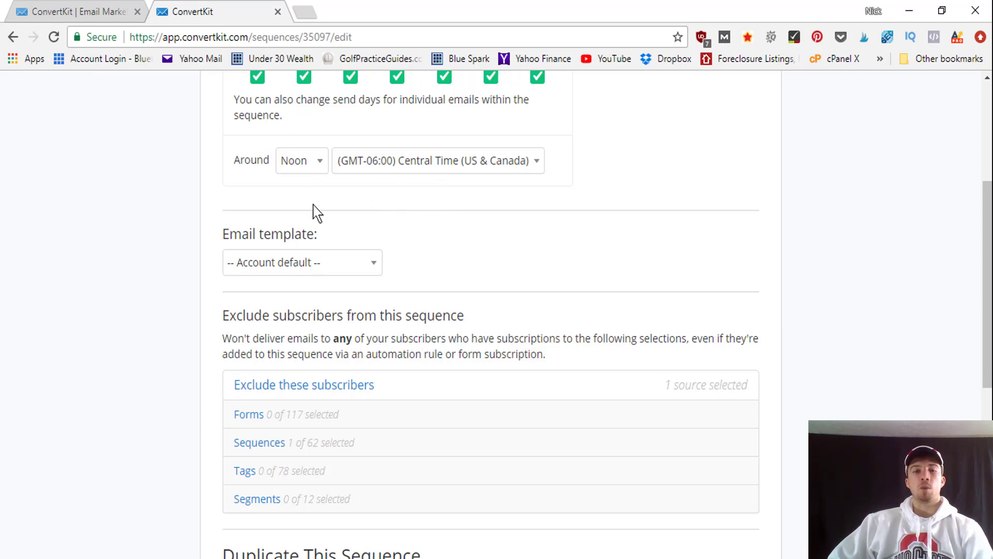
scroll(341, 222, up, 5)
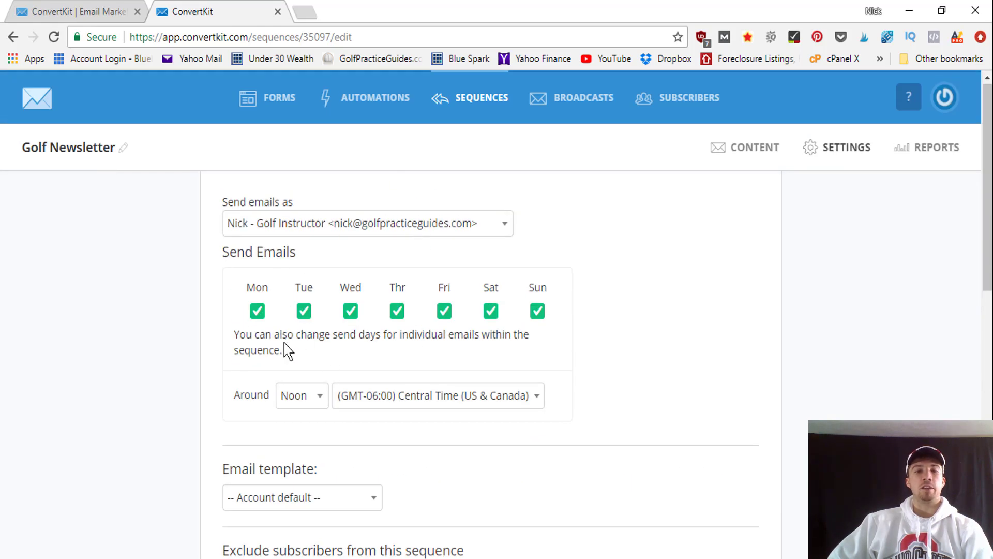
scroll(286, 350, down, 3)
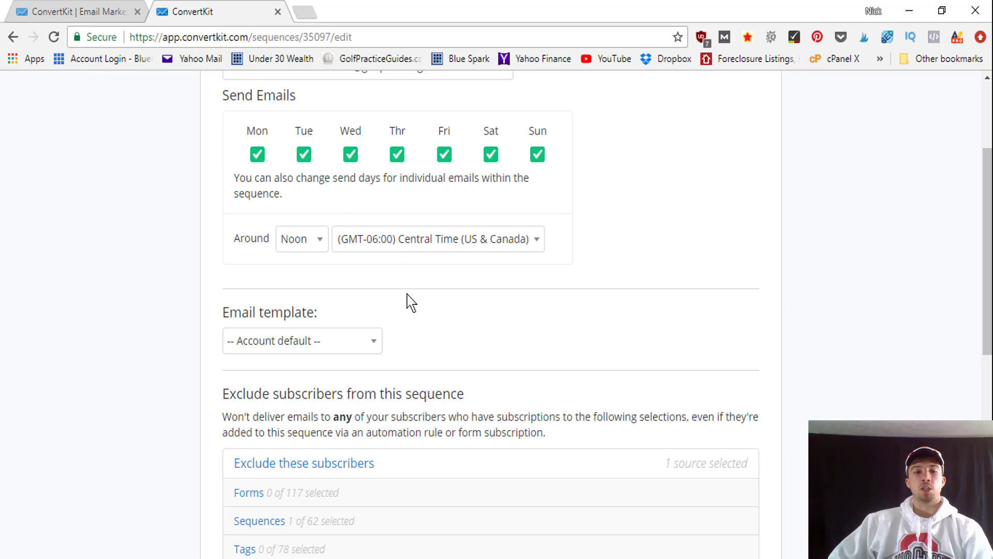
- Examine the sequence's subscriber exclusion settings and its options for duplicating or deleting the sequence
scroll(419, 296, down, 5)
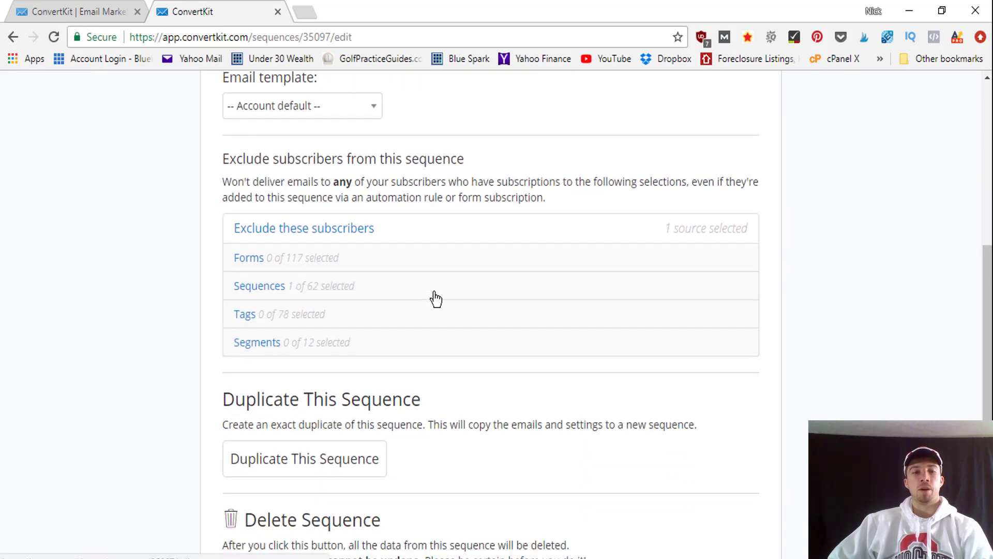
scroll(433, 313, down, 2)
scroll(310, 207, up, 3)
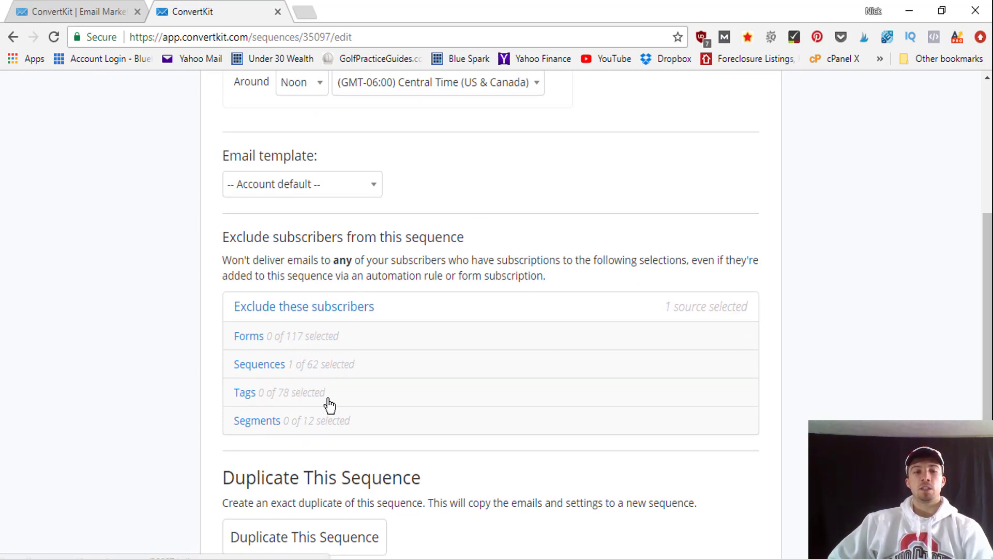
scroll(334, 388, down, 6)
scroll(344, 367, up, 8)
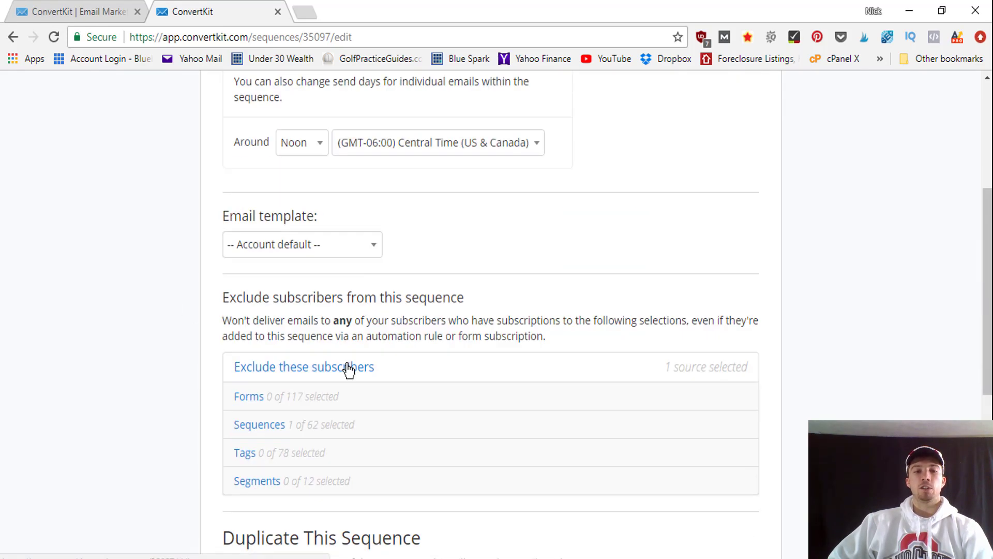
scroll(349, 369, up, 5)
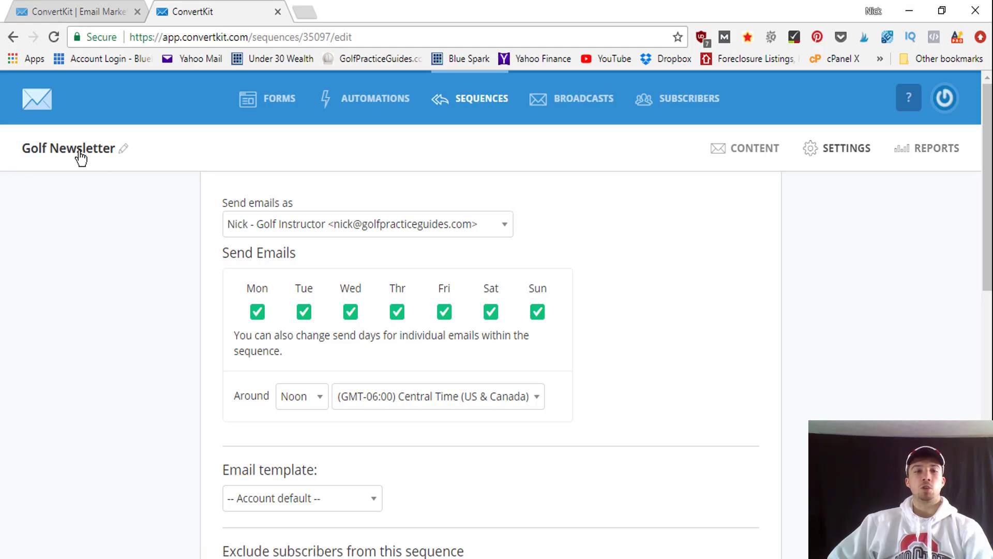
scroll(155, 233, down, 3)
scroll(144, 257, down, 2)
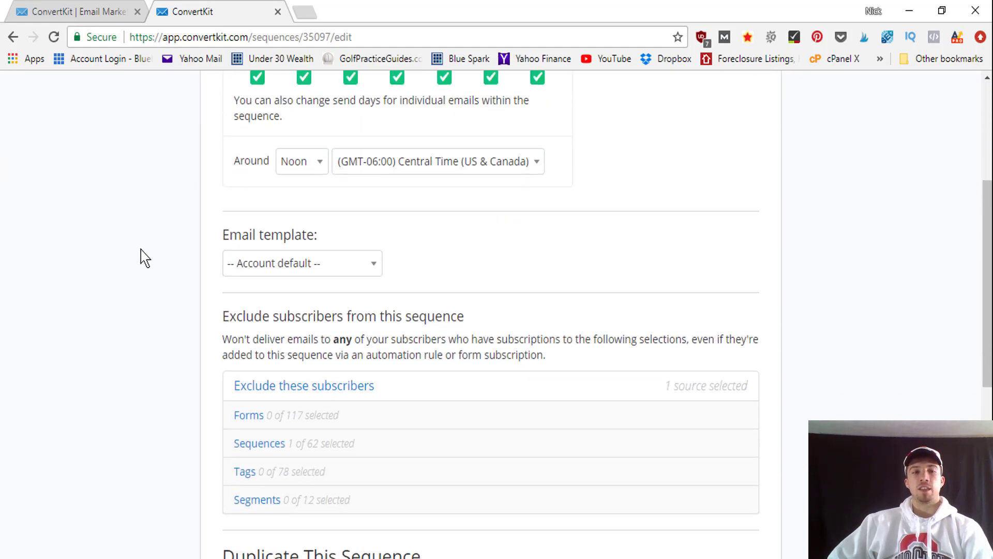
scroll(150, 238, up, 5)
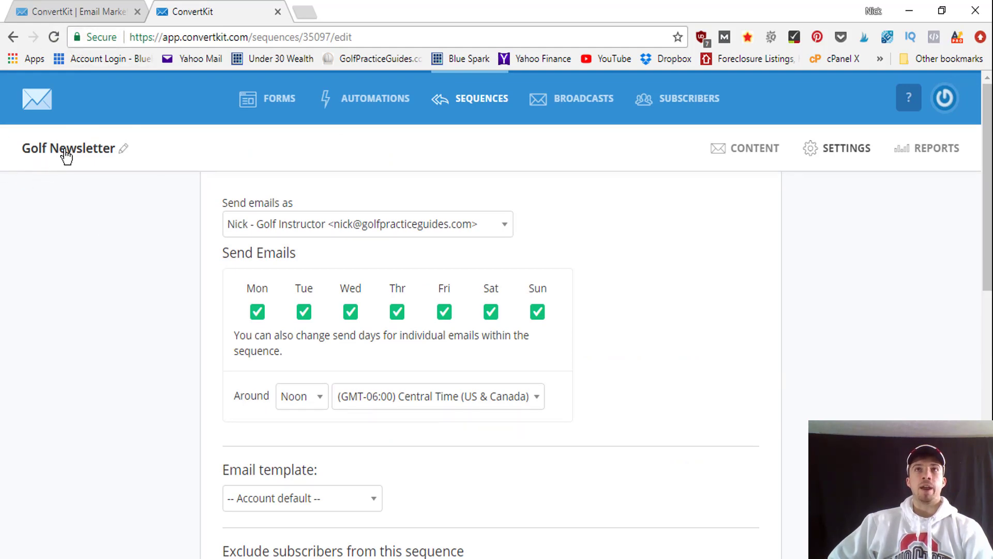
scroll(356, 326, down, 12)
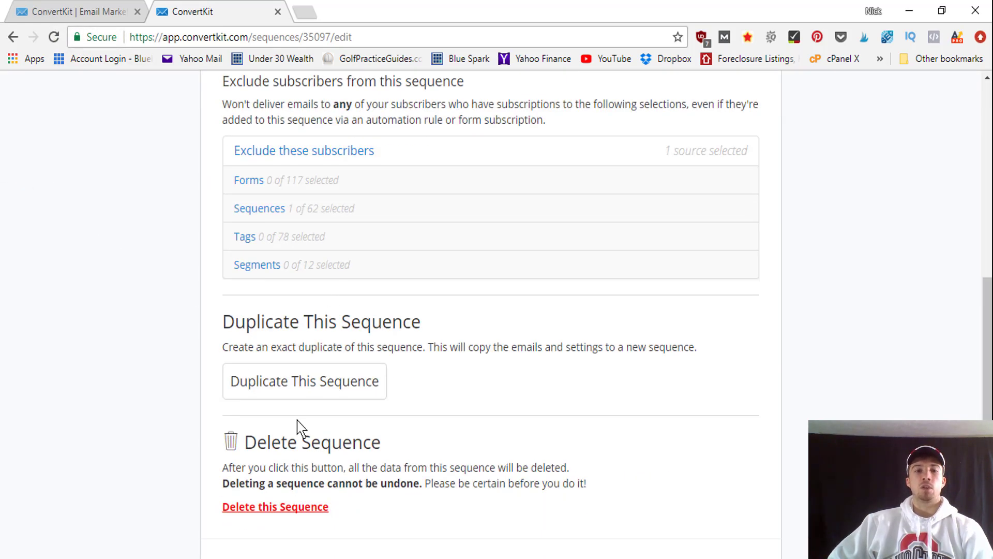
scroll(342, 414, up, 12)
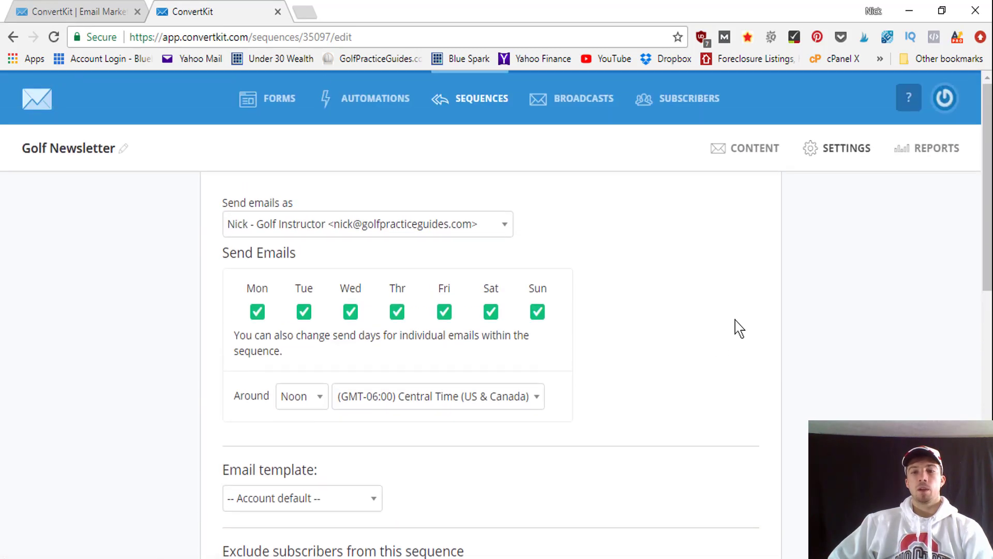
- Open the Golf Newsletter sequence's reports and compare the open and click rates of the first emails
click(930, 156)
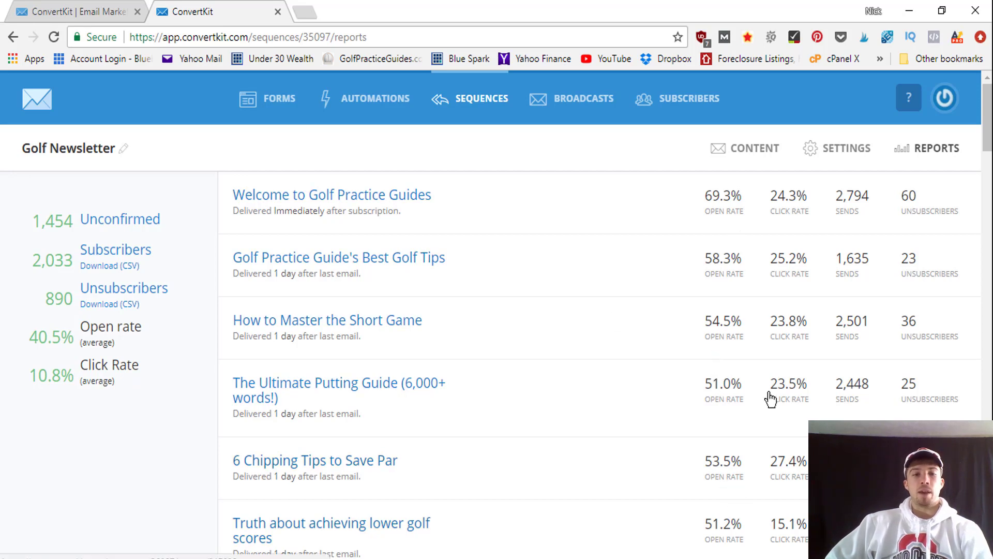
scroll(718, 243, down, 1)
scroll(723, 244, up, 1)
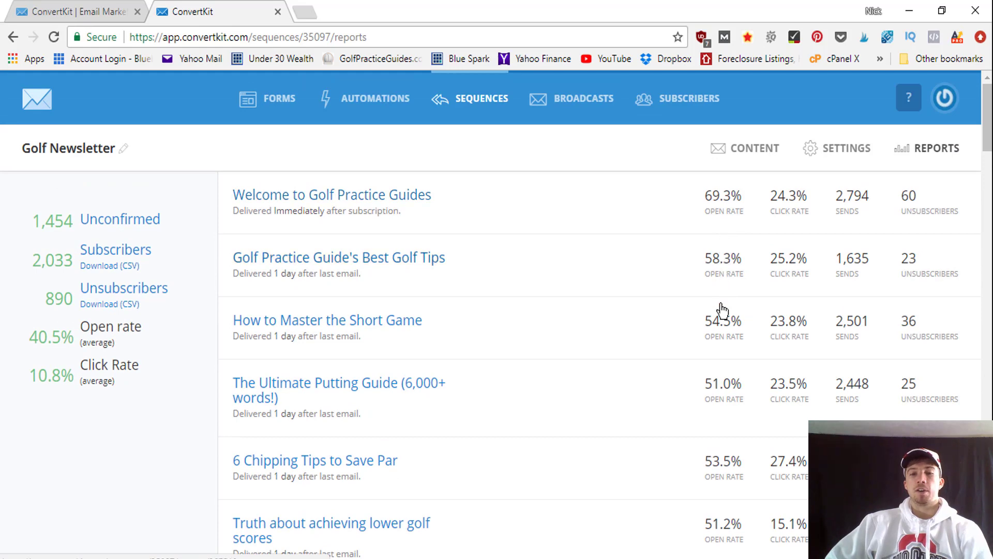
scroll(745, 443, down, 2)
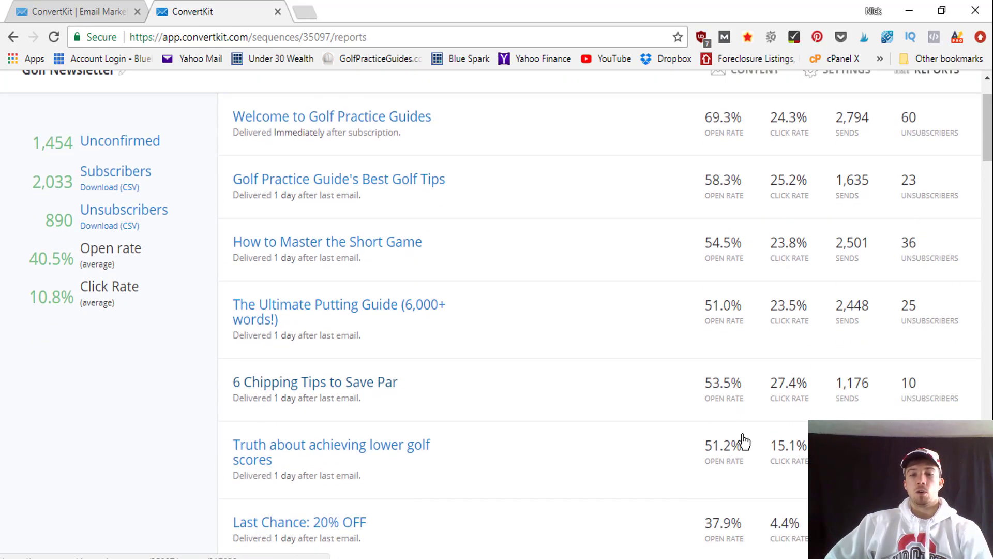
scroll(736, 418, down, 1)
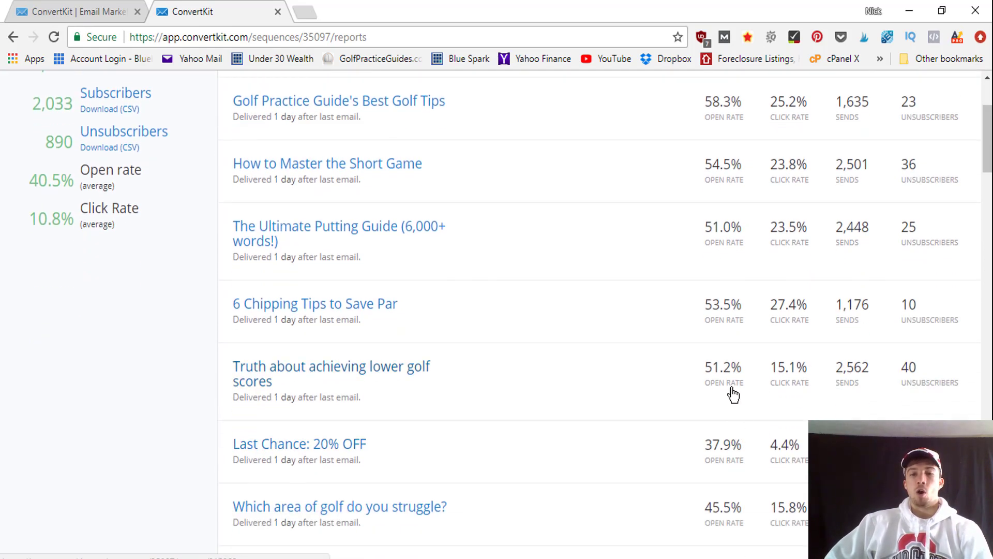
scroll(740, 419, down, 2)
scroll(750, 466, up, 5)
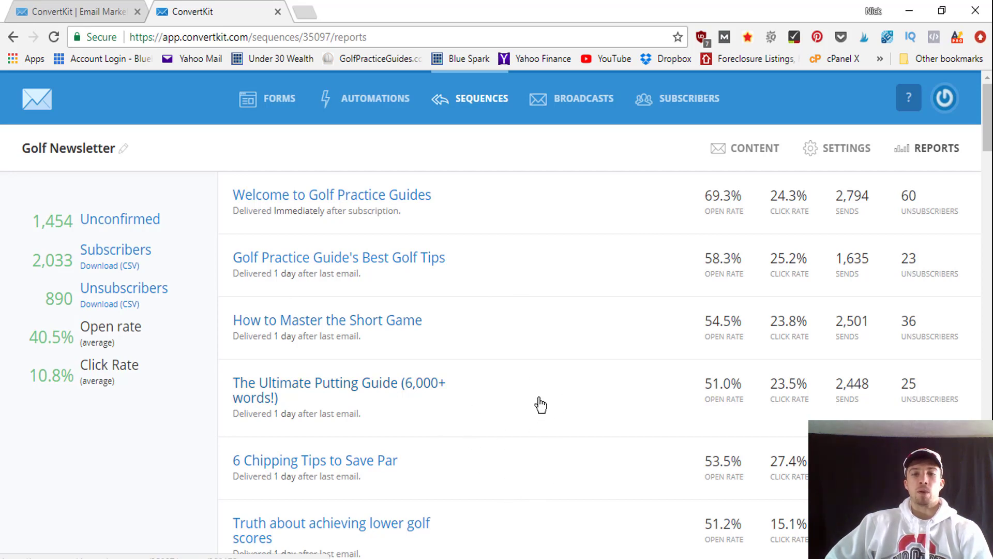
- Compare the report figures of the emails from "Last Chance: 20% OFF" to "5 Mental Golf Tips to Strengthen the Mind"
scroll(517, 409, down, 2)
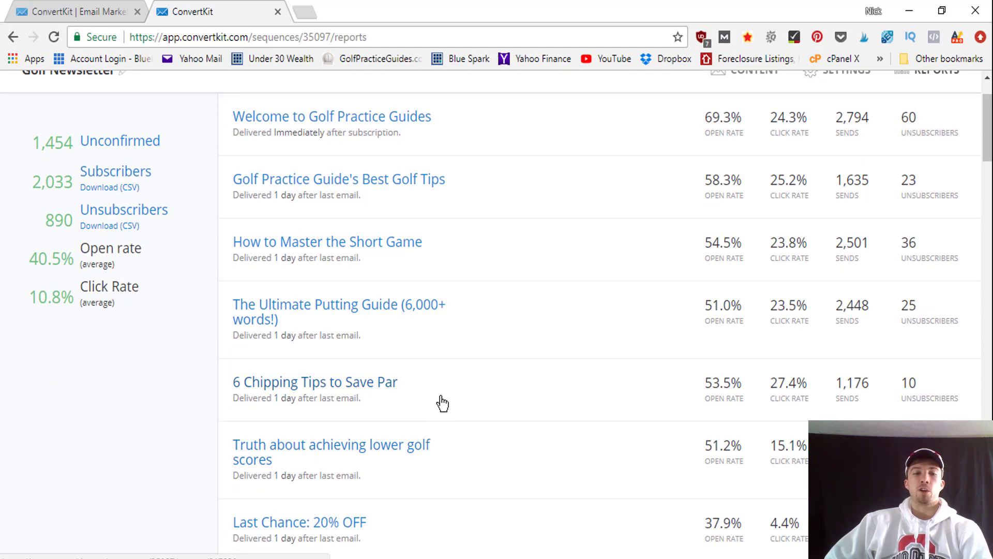
scroll(561, 337, down, 6)
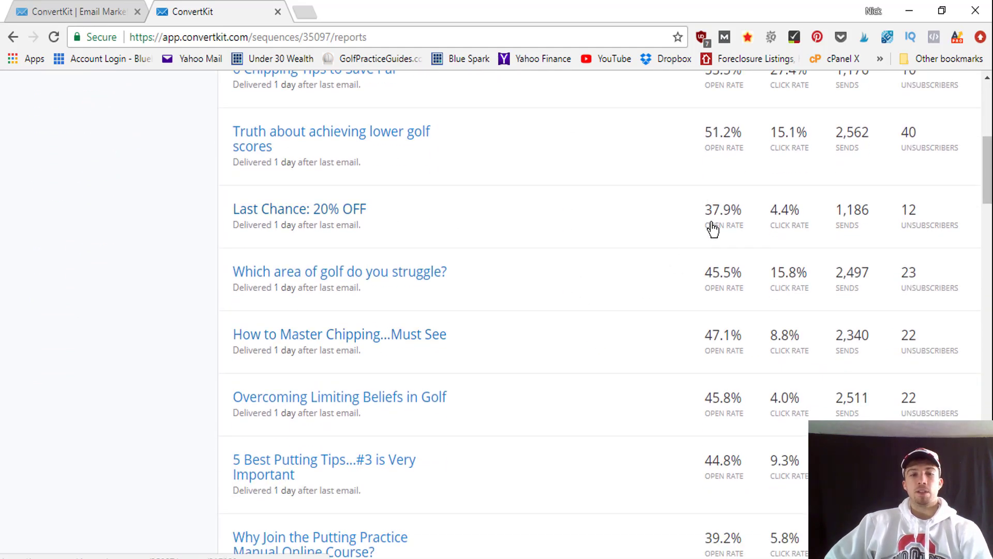
scroll(727, 335, down, 3)
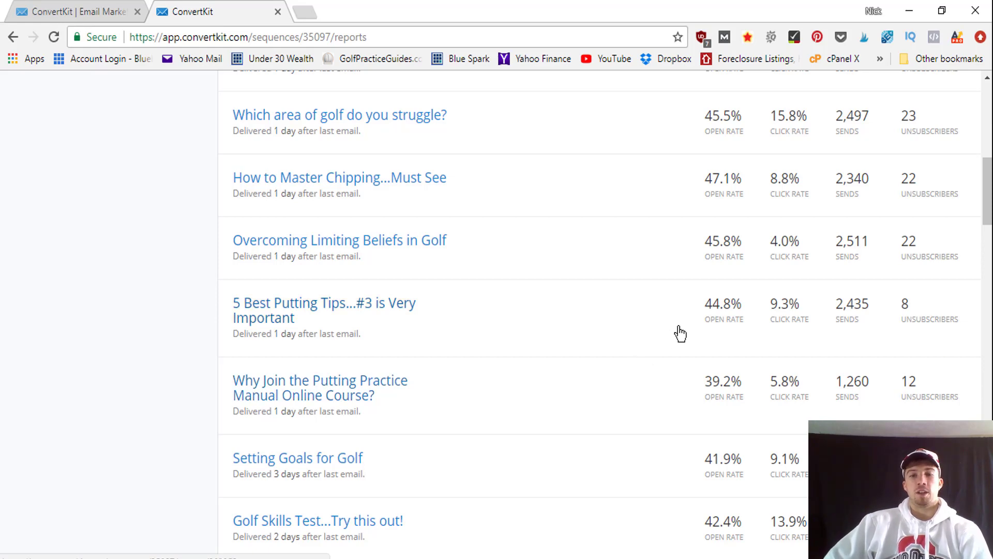
scroll(683, 333, down, 3)
scroll(665, 307, down, 3)
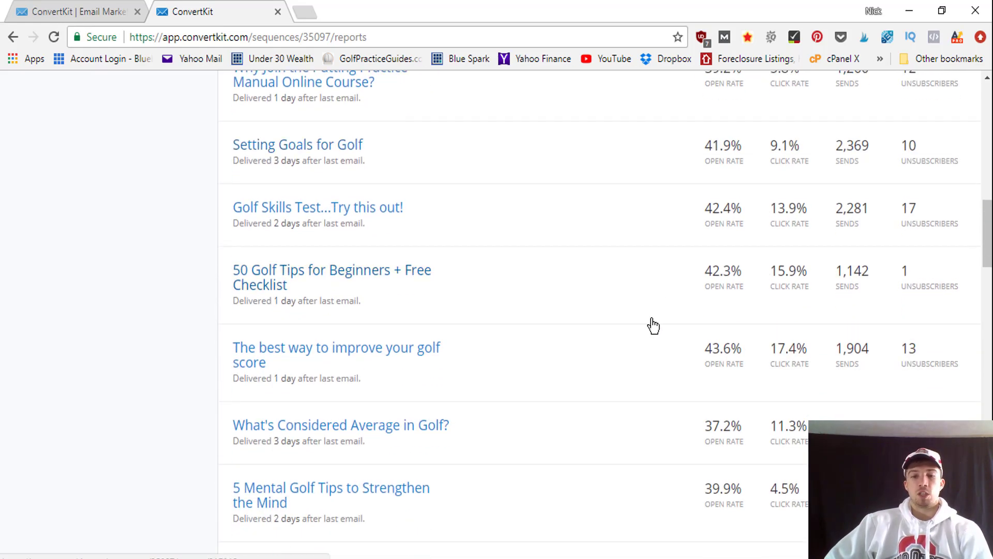
scroll(655, 318, up, 15)
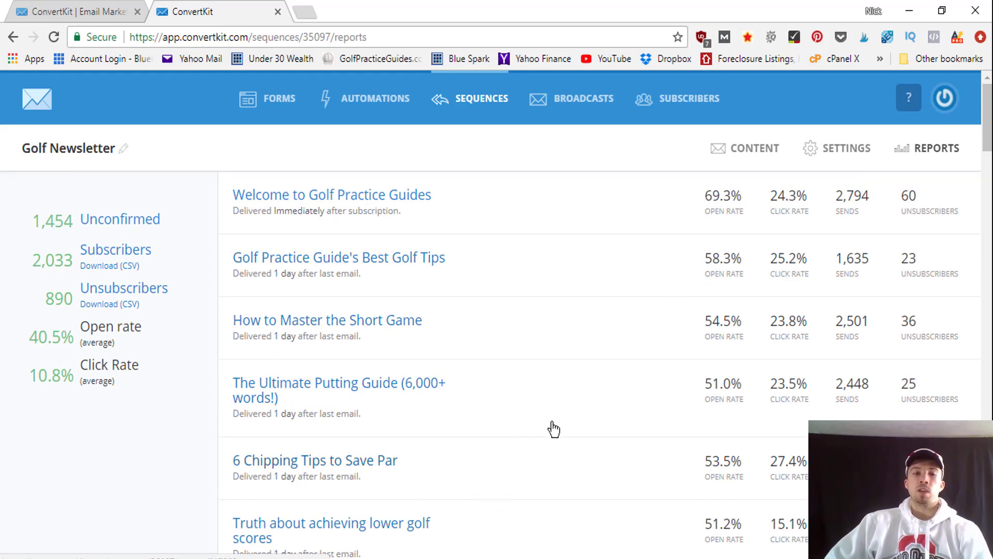
- Examine how open and click rates develop further along the sequence, down to "How to Make More Putts from 5 Feet"
scroll(604, 426, down, 8)
scroll(610, 423, down, 5)
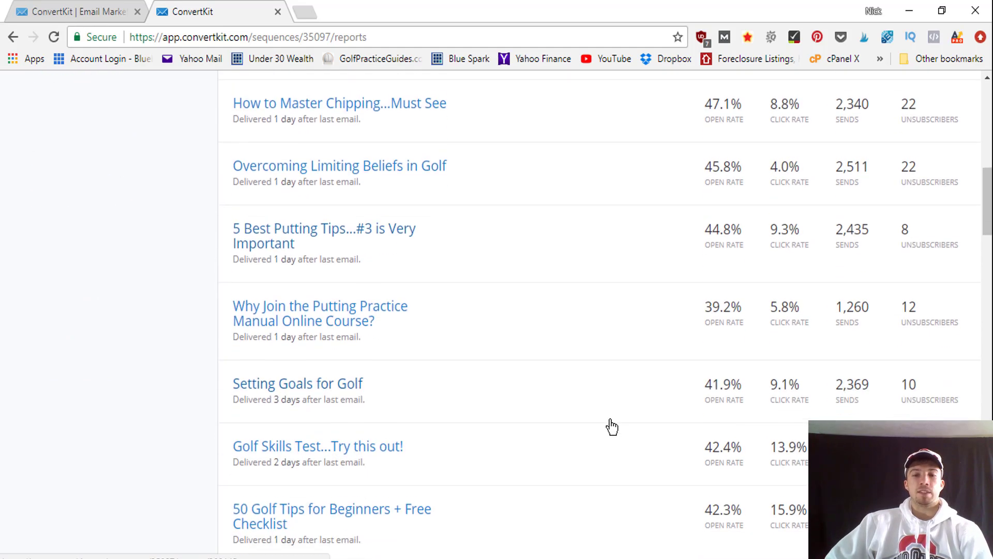
scroll(510, 419, down, 3)
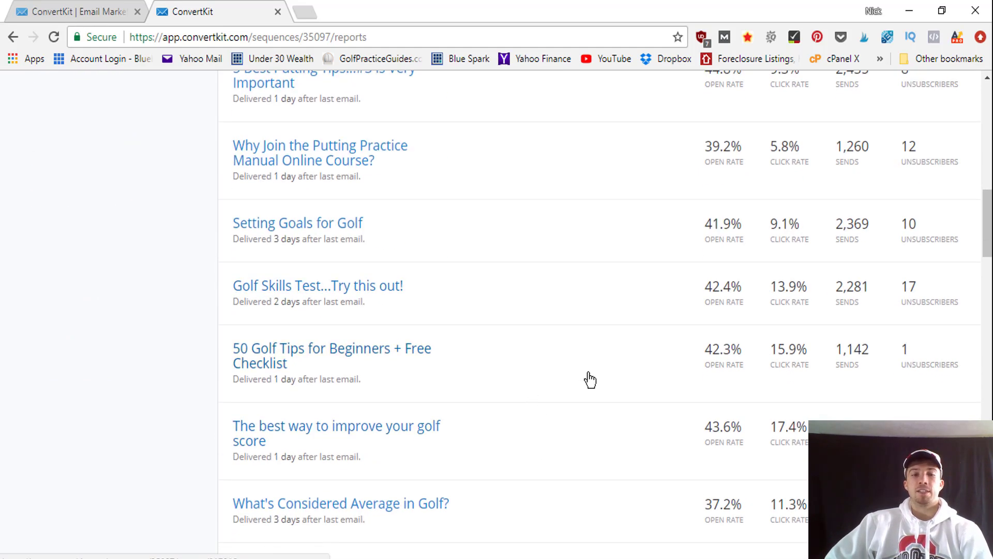
scroll(588, 379, down, 2)
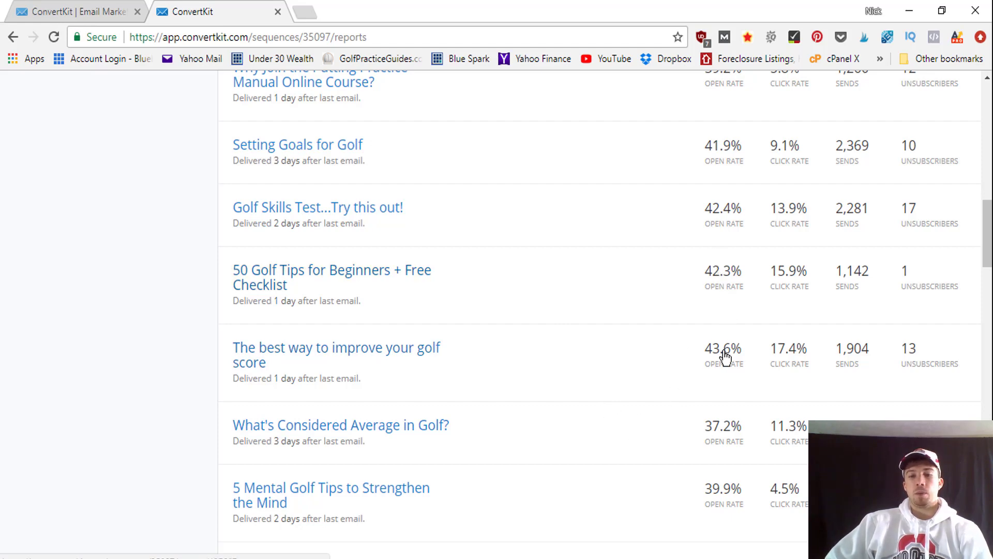
scroll(723, 351, down, 5)
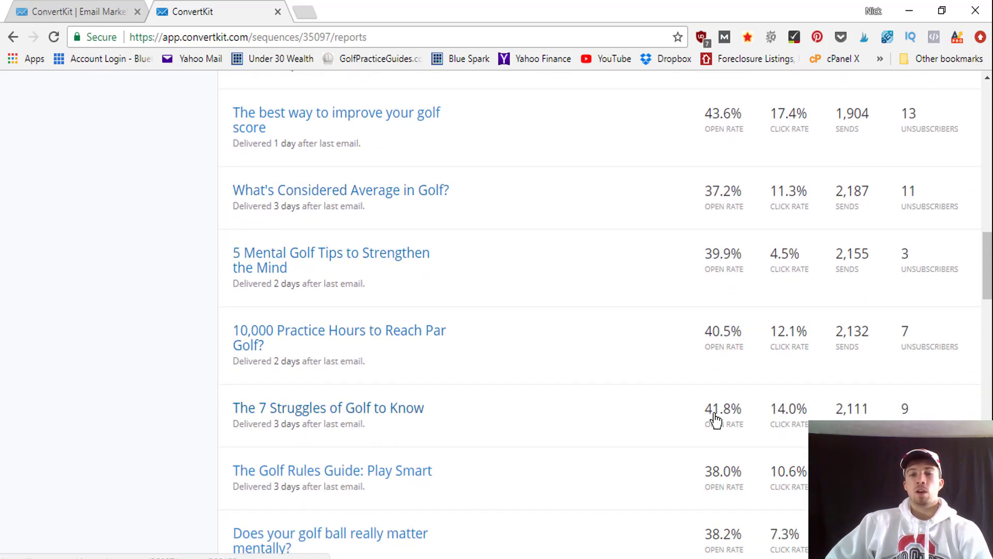
scroll(724, 336, down, 3)
scroll(719, 311, down, 2)
scroll(722, 326, down, 2)
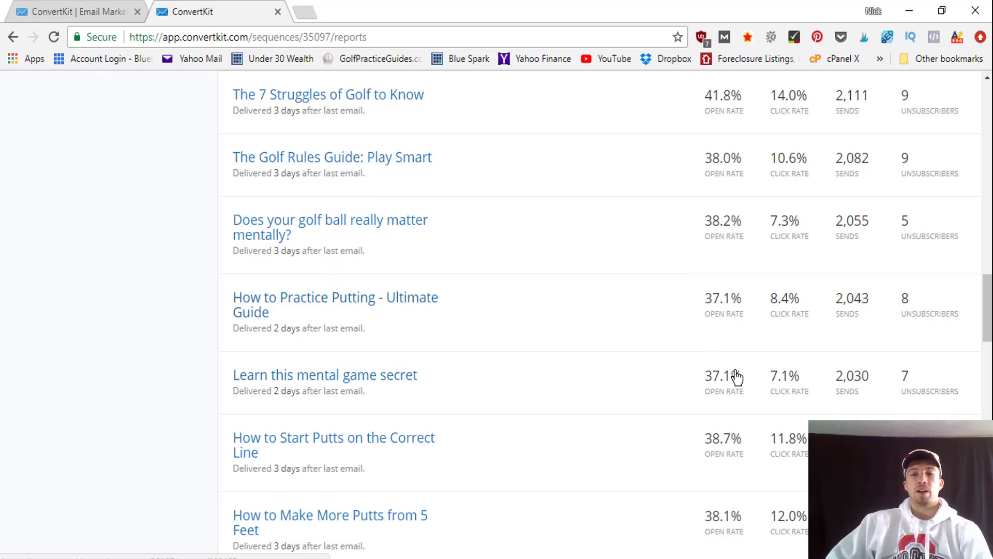
scroll(714, 344, up, 3)
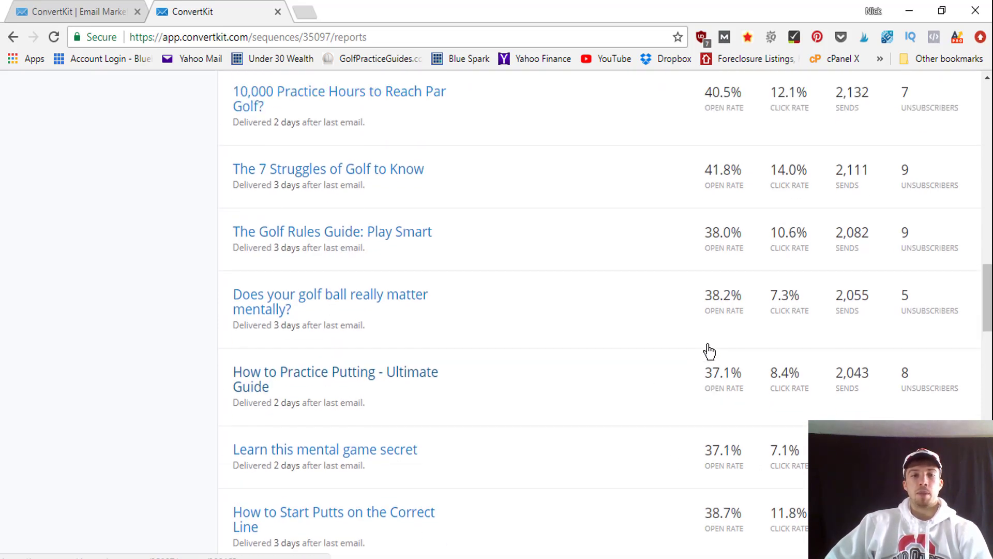
scroll(709, 357, down, 1)
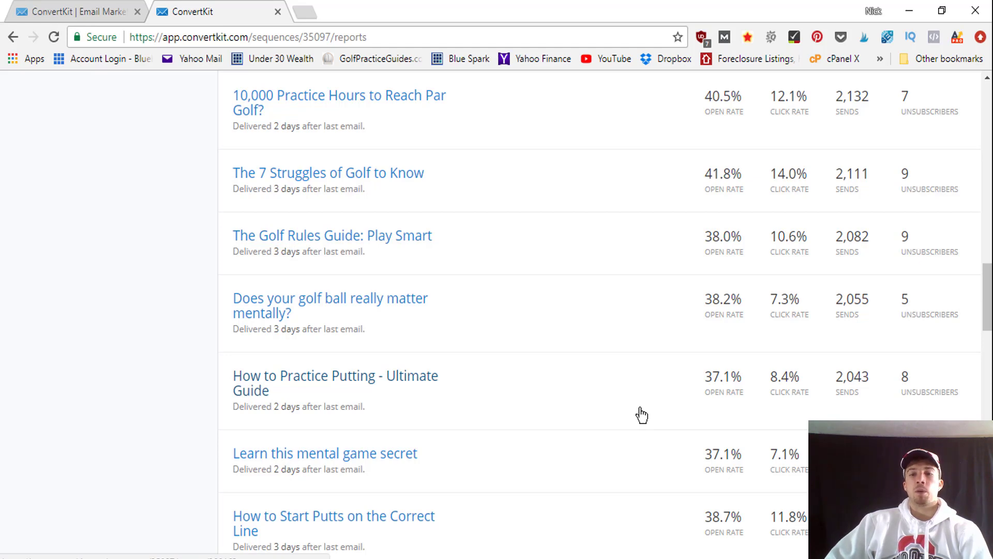
- Examine the report figures of the later emails, comparing "Coupon for Our Golf Store [Time Sensitive]" with the emails around it
scroll(641, 414, down, 9)
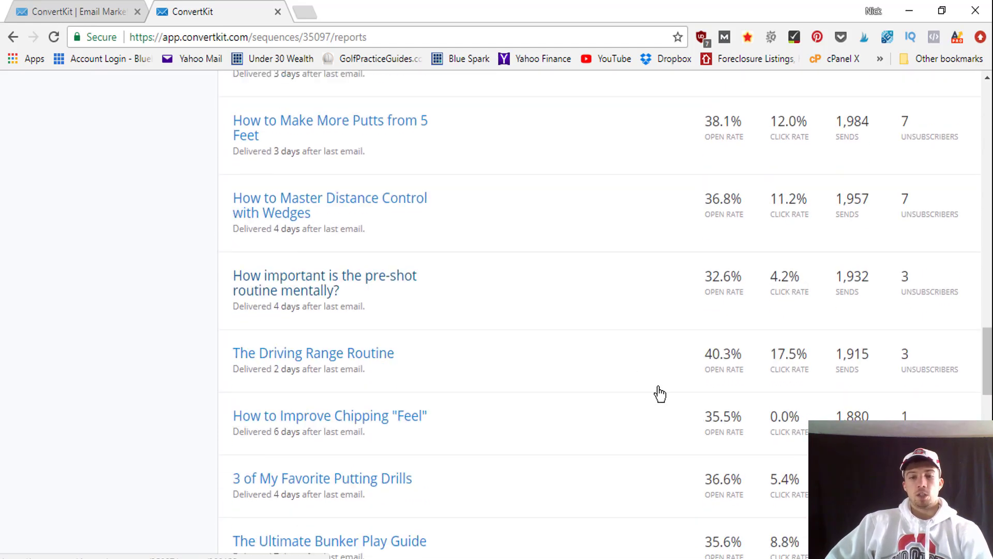
scroll(660, 393, down, 10)
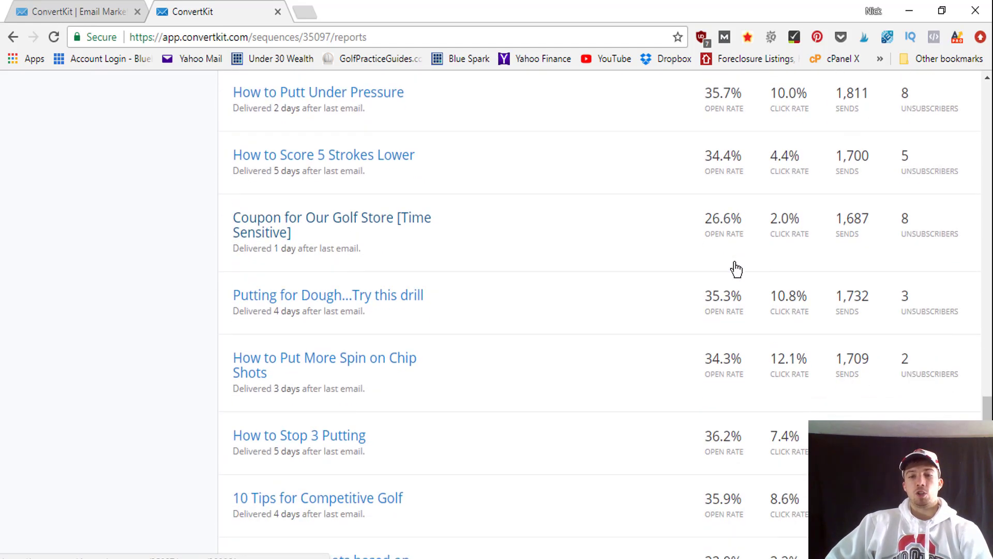
scroll(736, 269, down, 2)
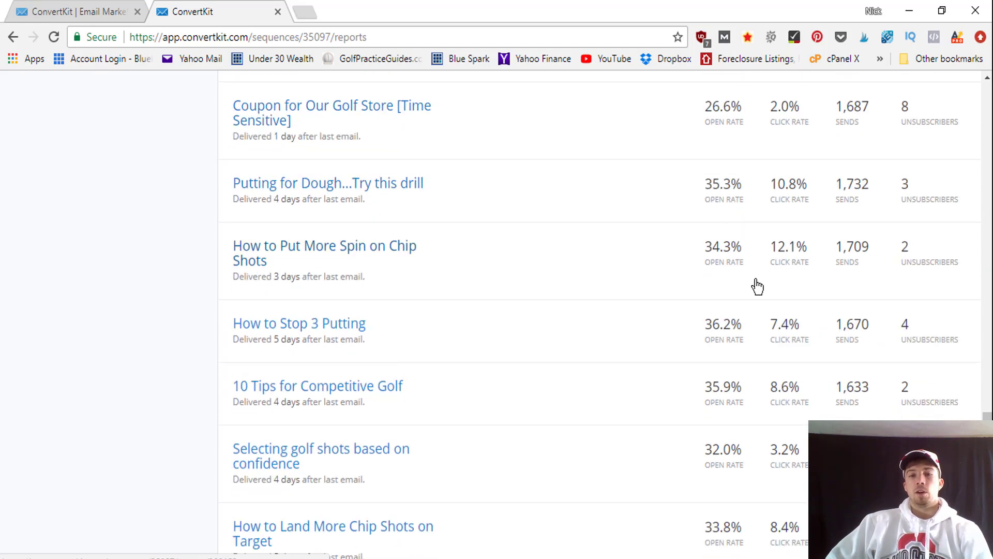
scroll(752, 282, up, 3)
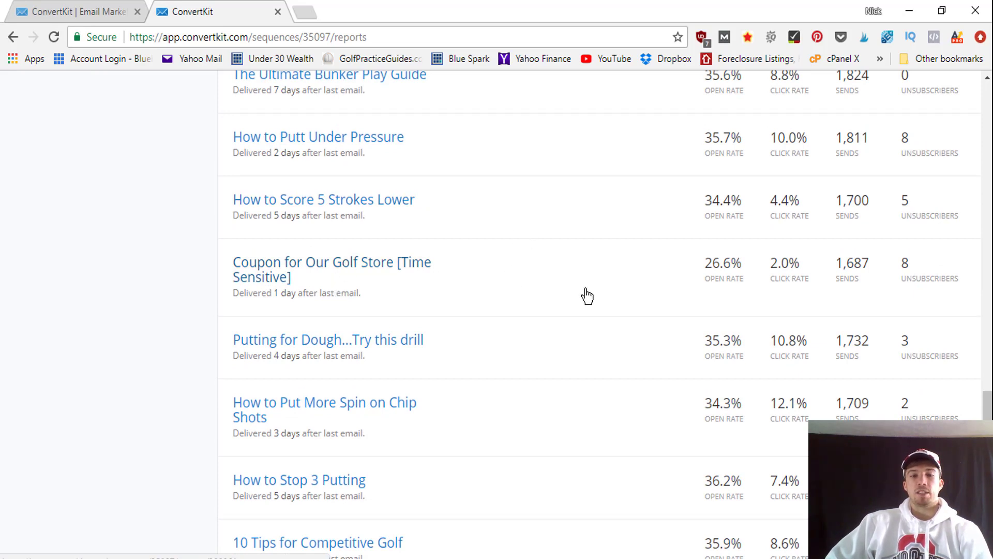
scroll(724, 336, up, 2)
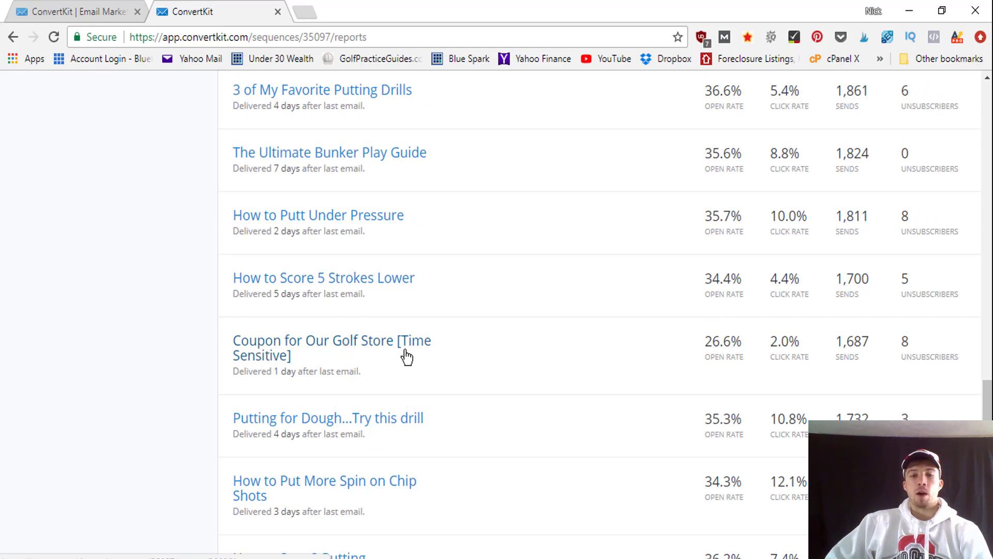
scroll(733, 359, up, 3)
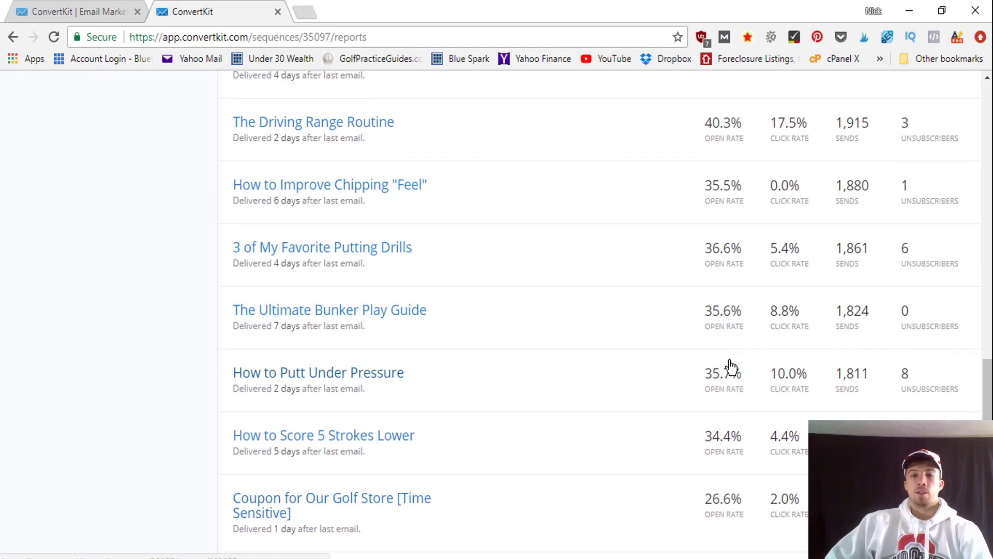
- Review the report back to the "Welcome to Golf Practice Guides" email, comparing "Last Chance: 20% OFF" with its neighbouring emails
scroll(732, 359, up, 12)
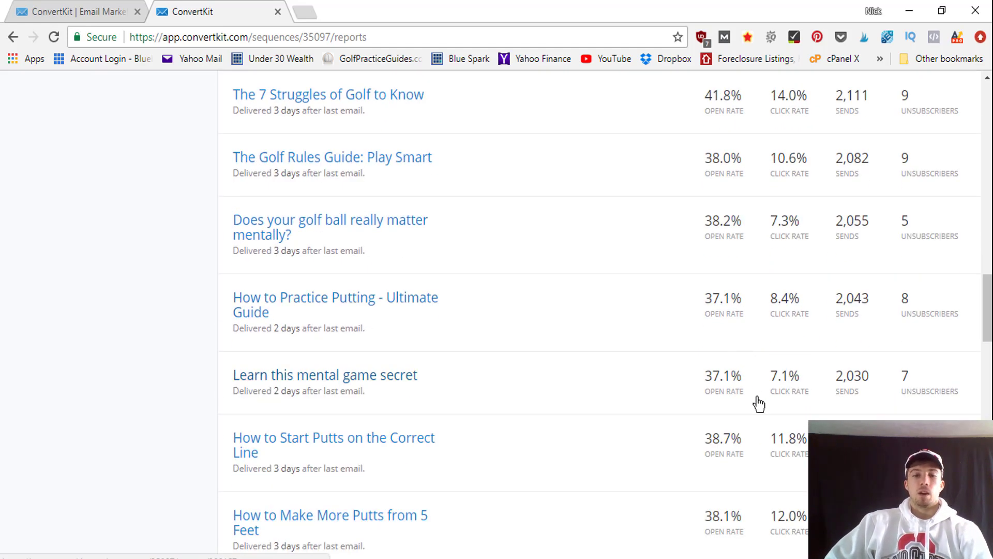
scroll(756, 403, up, 11)
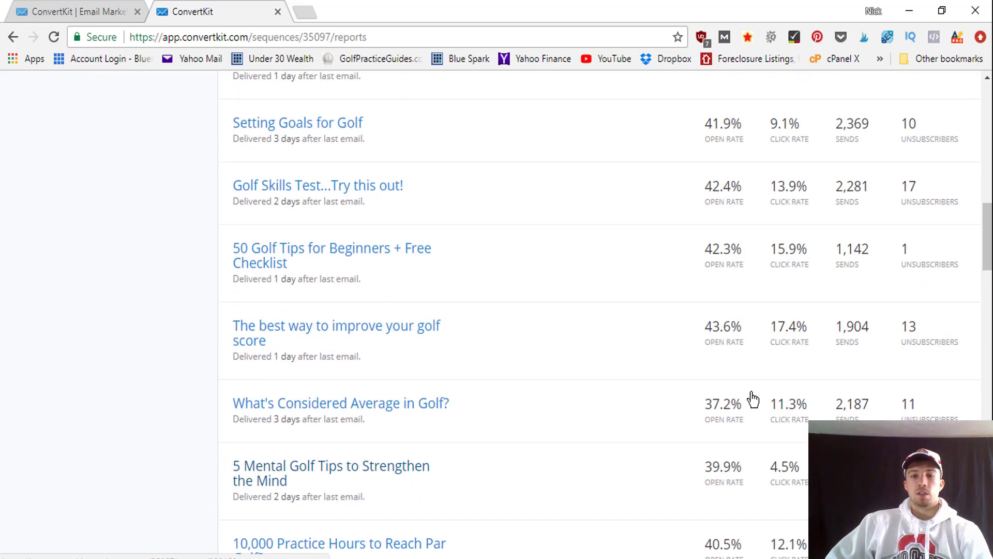
scroll(753, 400, up, 12)
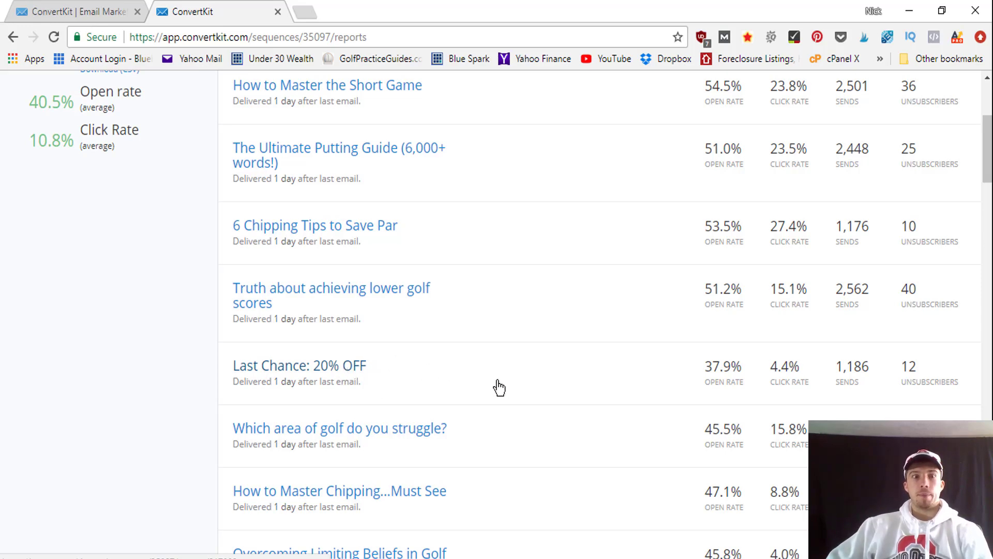
scroll(741, 384, down, 3)
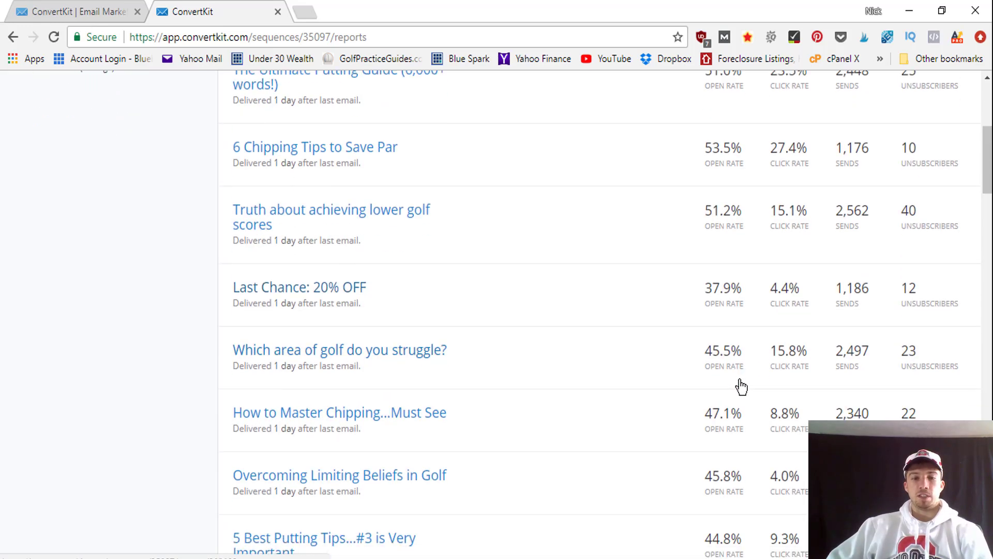
scroll(716, 448, down, 2)
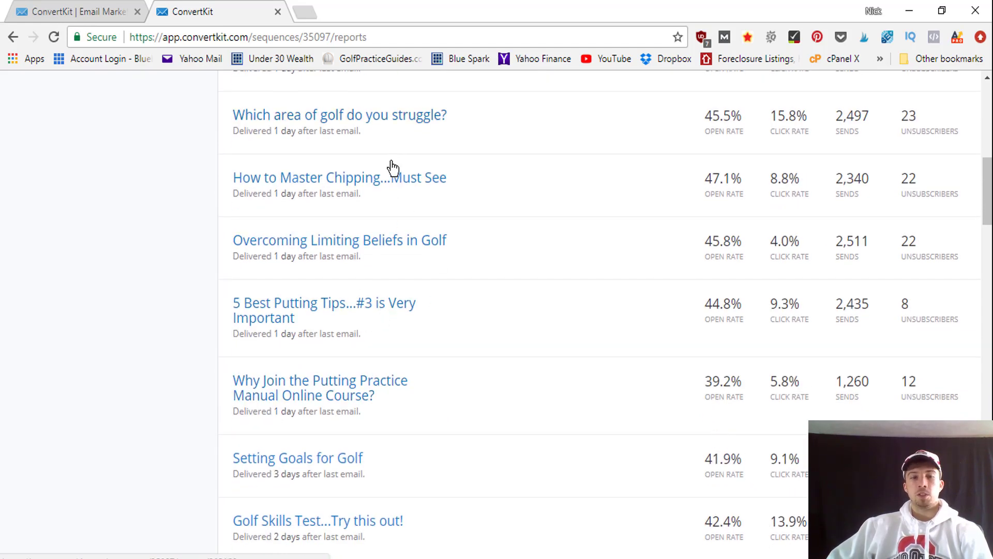
scroll(525, 349, up, 9)
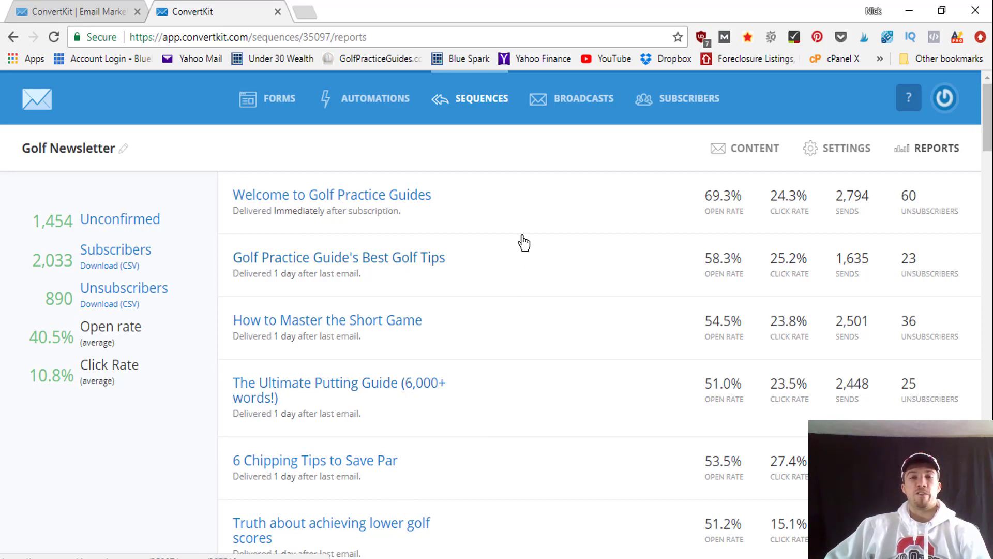
- Review the automation rules with their triggers and actions, and return to the visual automations overview
click(394, 103)
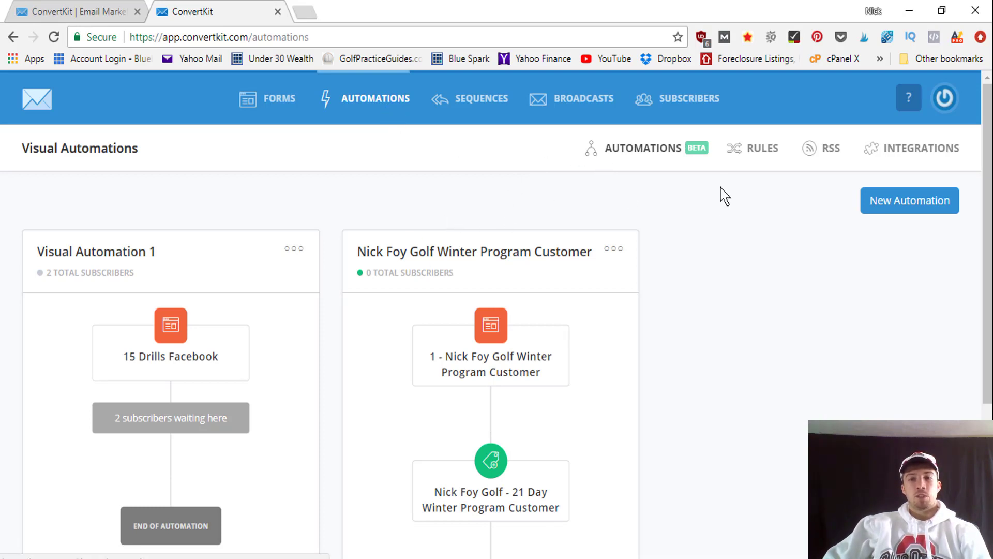
click(762, 152)
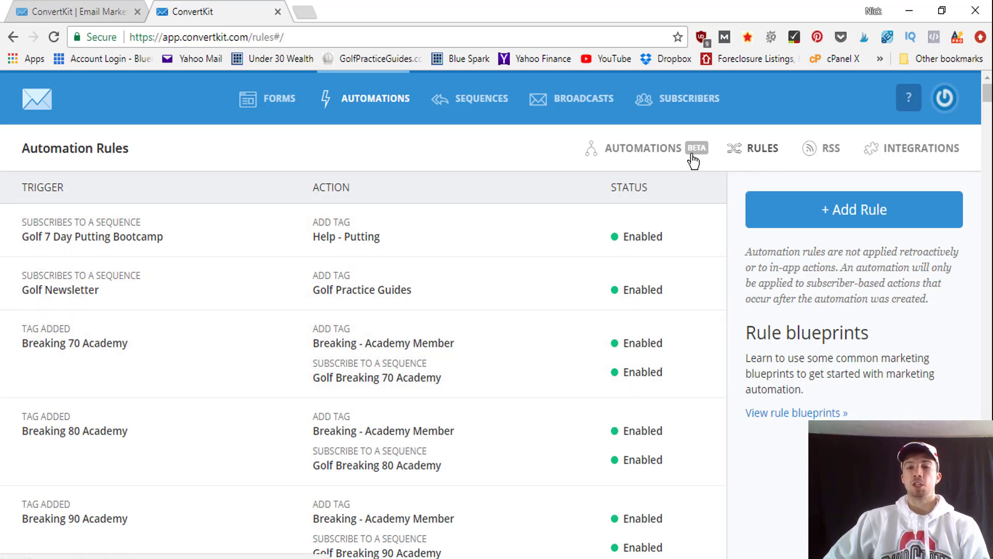
click(662, 150)
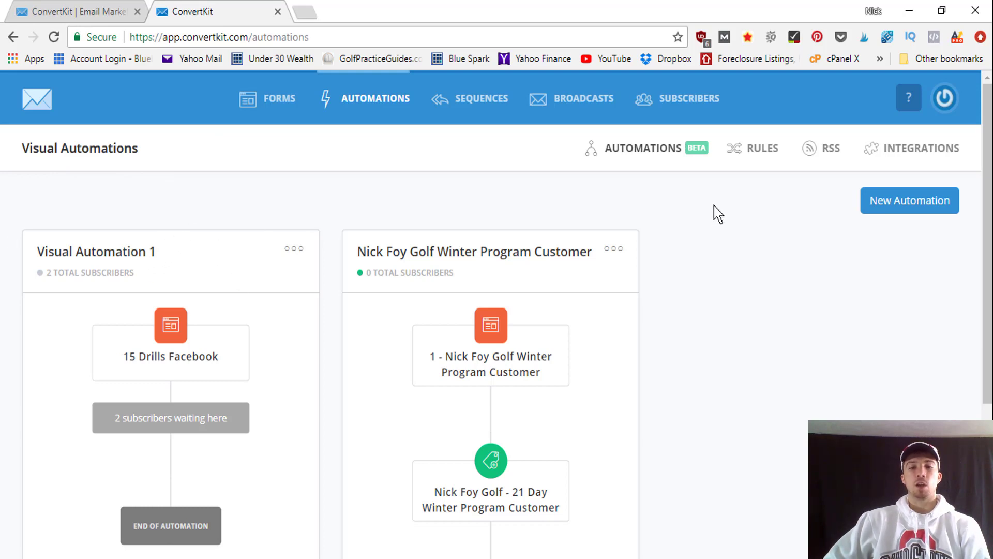
- Examine the flow of "Visual Automation 1" and the winter program customer automation, from the entry form through the tags
scroll(714, 220, down, 3)
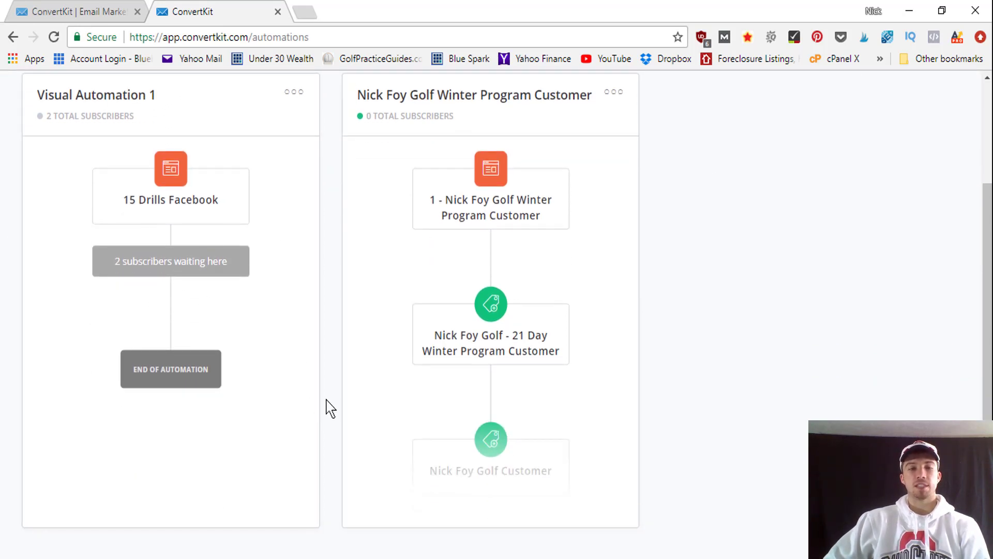
scroll(334, 393, up, 3)
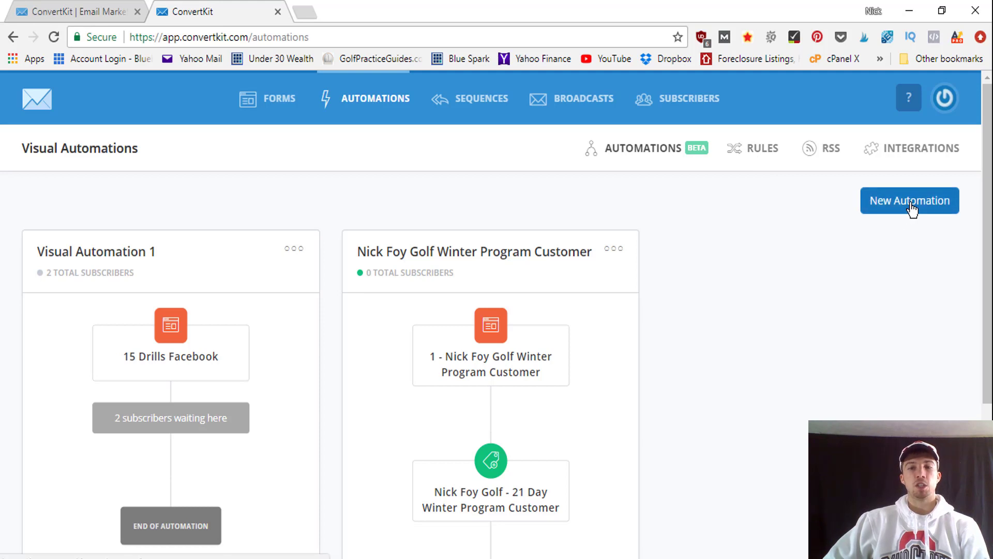
scroll(838, 188, down, 2)
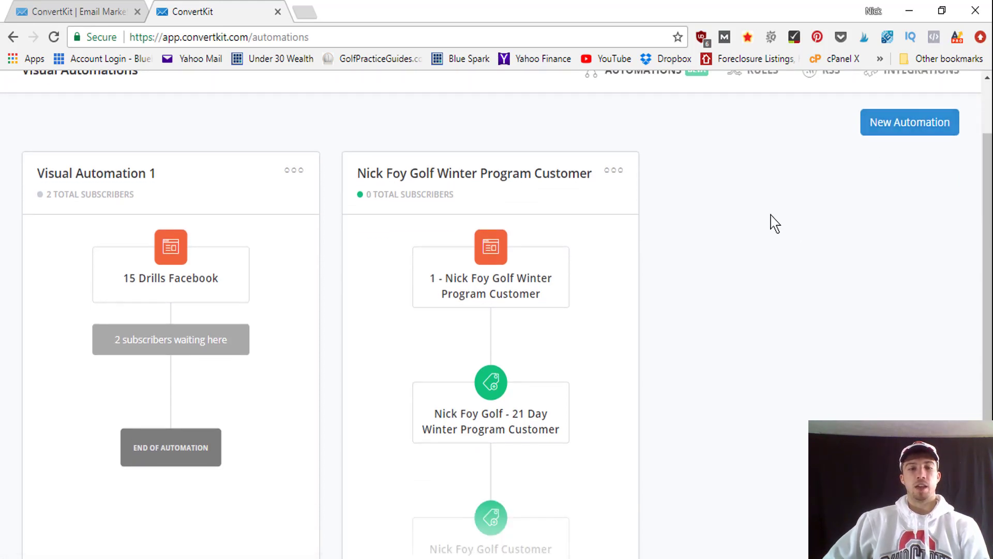
scroll(774, 222, down, 2)
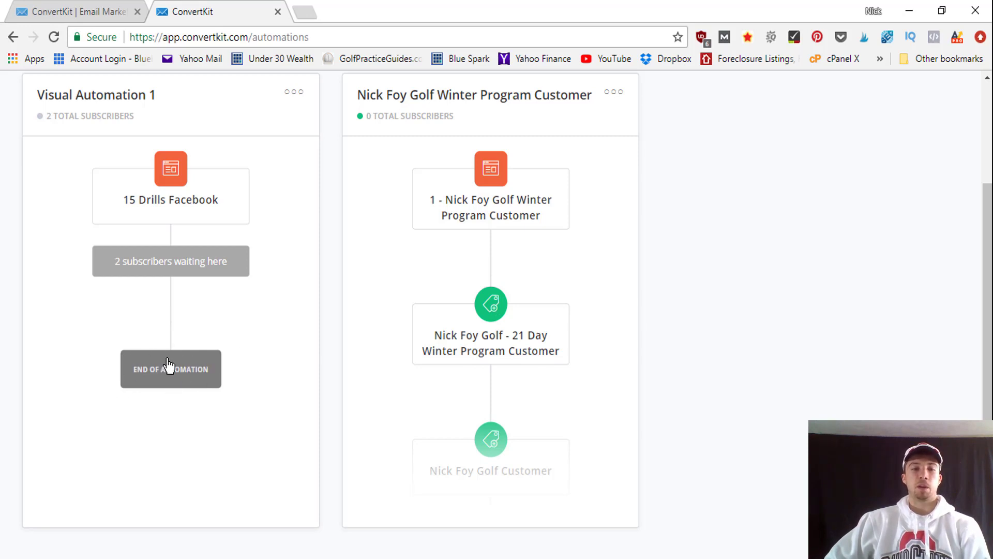
scroll(171, 378, down, 2)
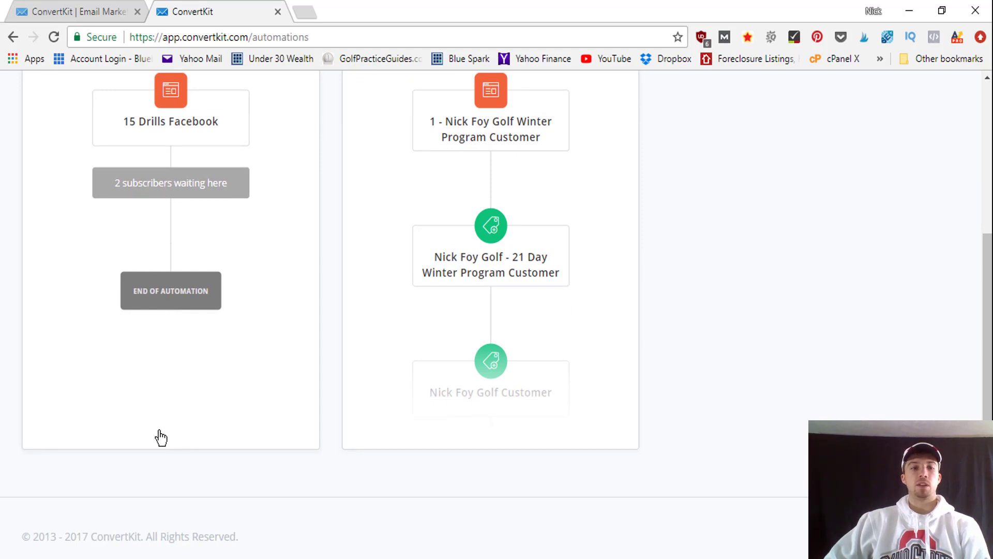
scroll(237, 477, up, 3)
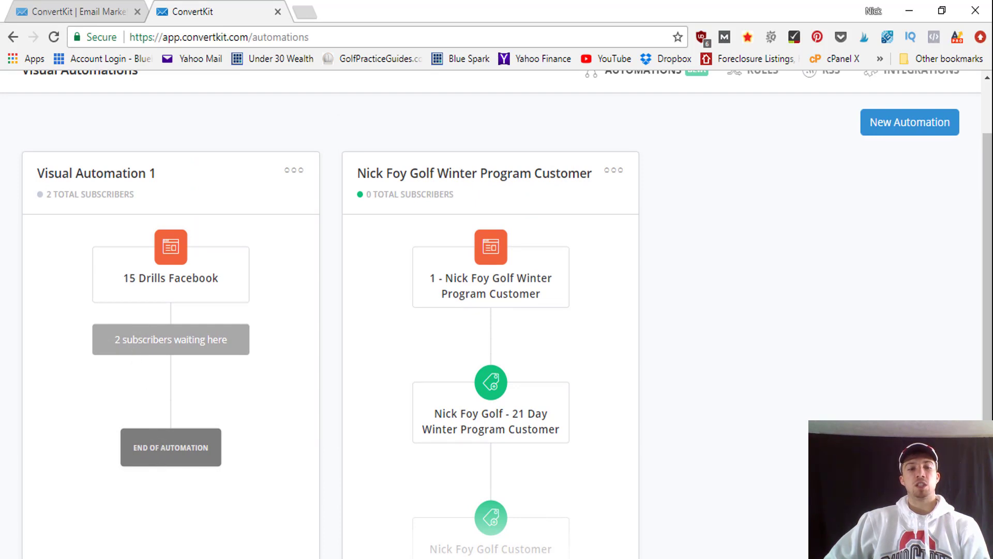
scroll(148, 375, up, 2)
scroll(150, 372, down, 5)
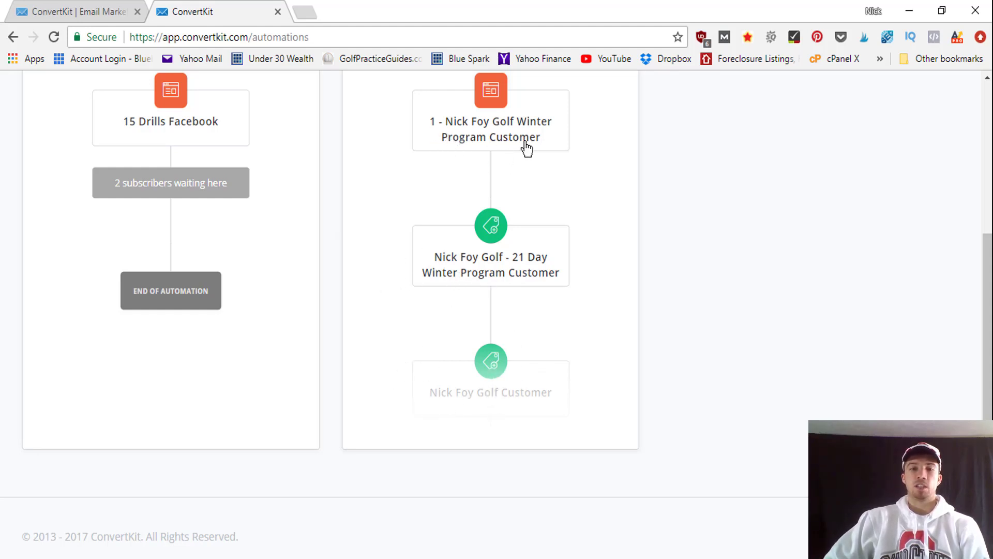
scroll(512, 206, up, 5)
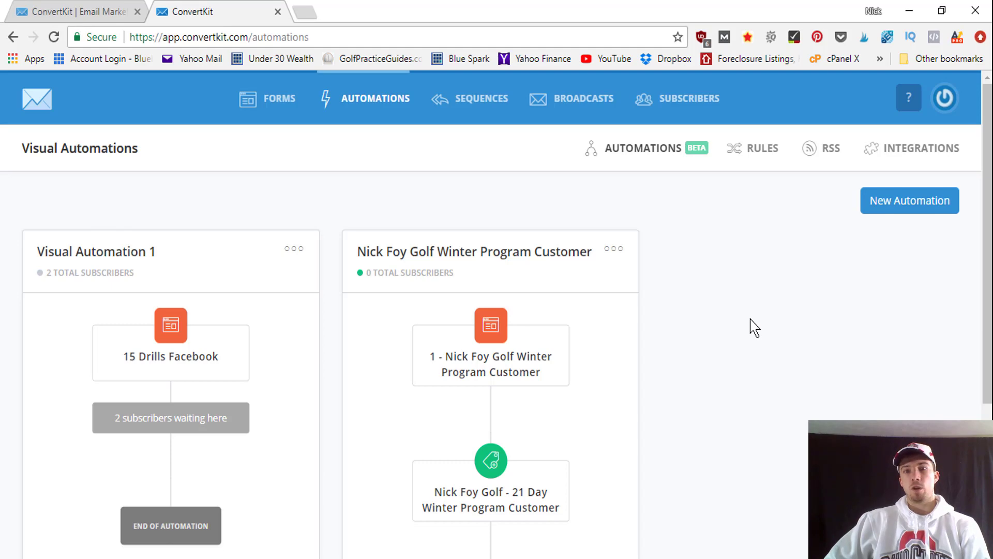
scroll(750, 310, down, 5)
scroll(518, 377, up, 5)
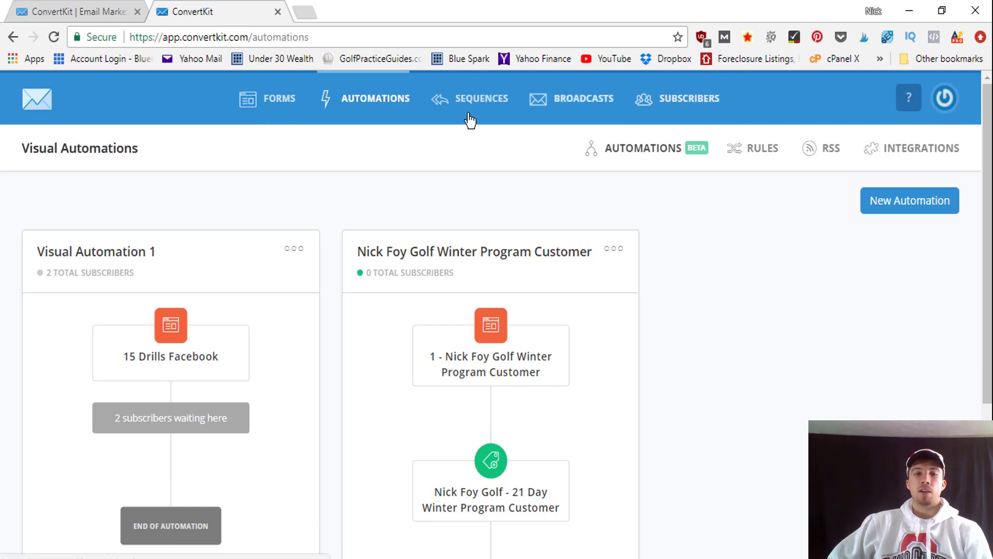
- Open the forms overview and review the subscriber growth chart and the list of active forms
click(275, 109)
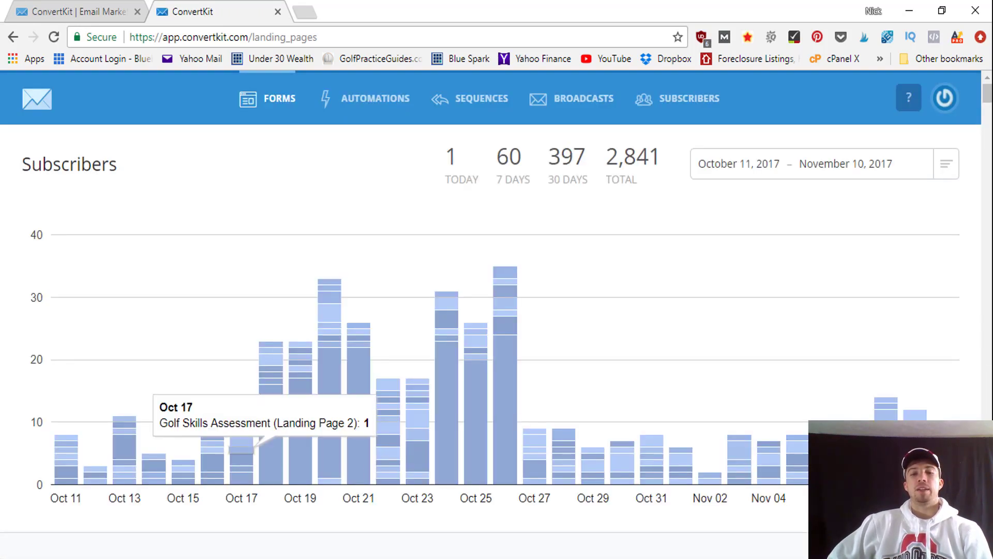
scroll(601, 457, down, 6)
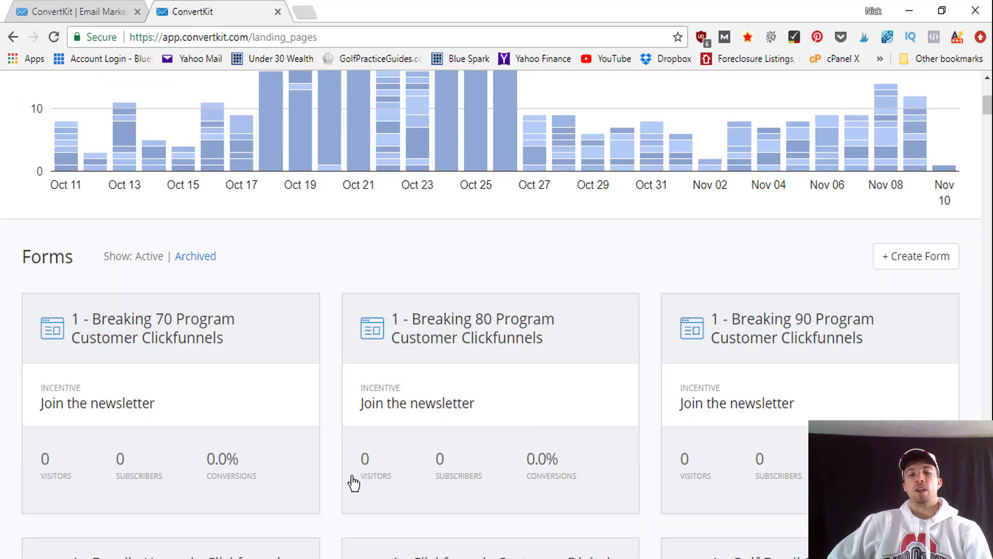
scroll(805, 503, up, 2)
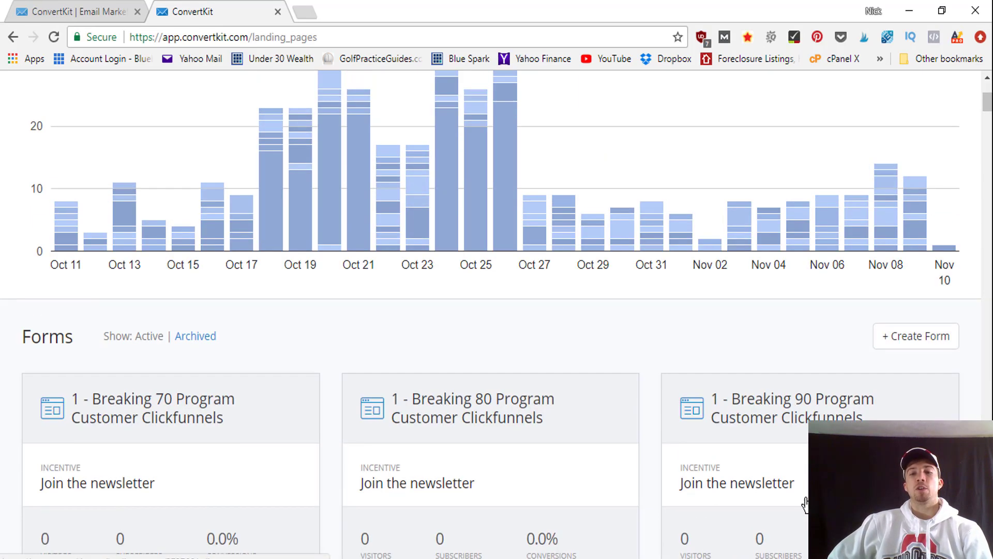
scroll(806, 503, up, 5)
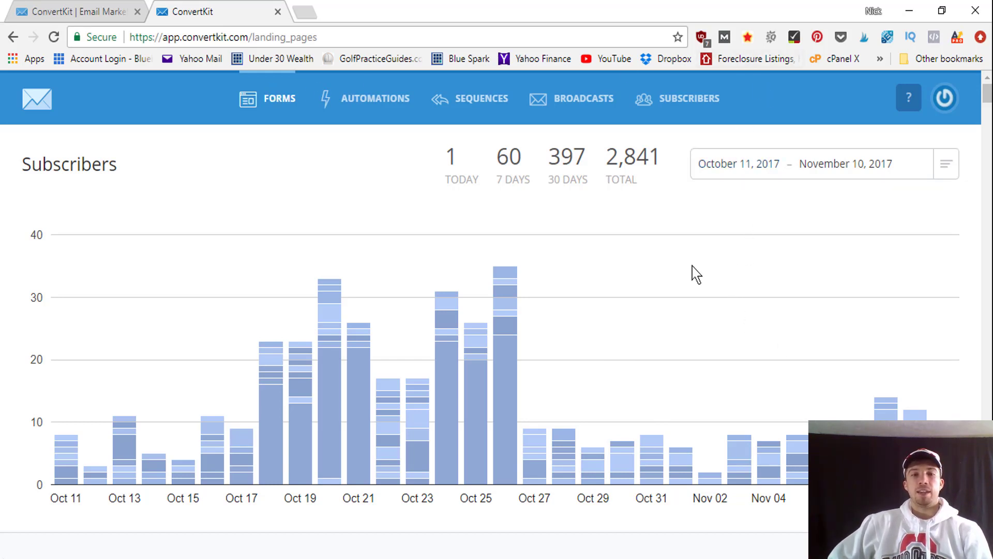
- Open asknickfoy.com/ck in a new browser tab
click(305, 13)
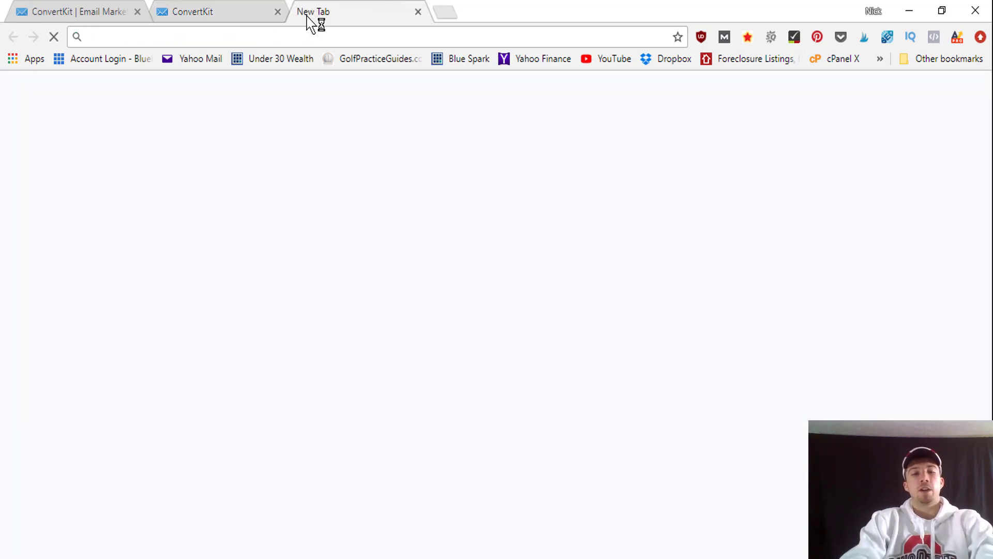
text(asknickfoy.com)
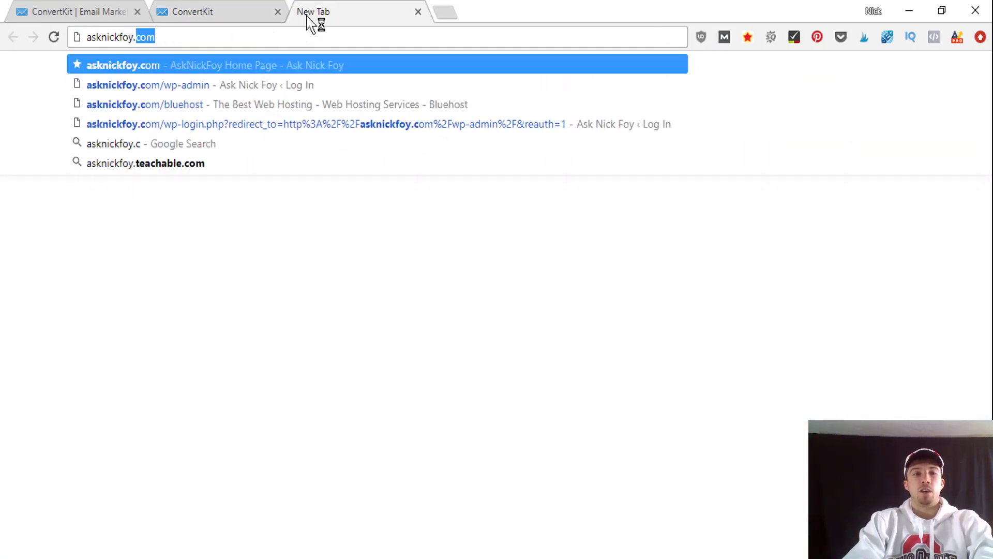
text(/ck)
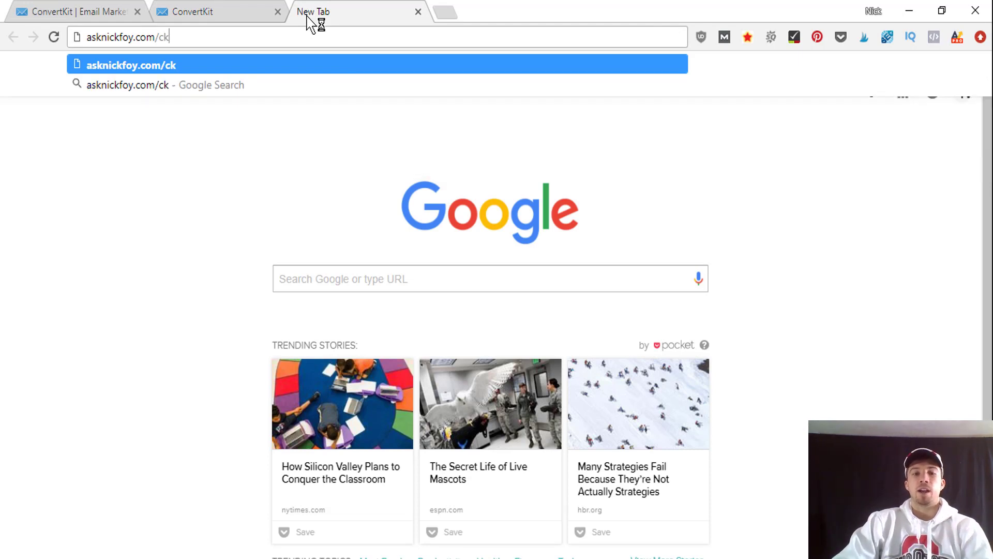
key(Return)
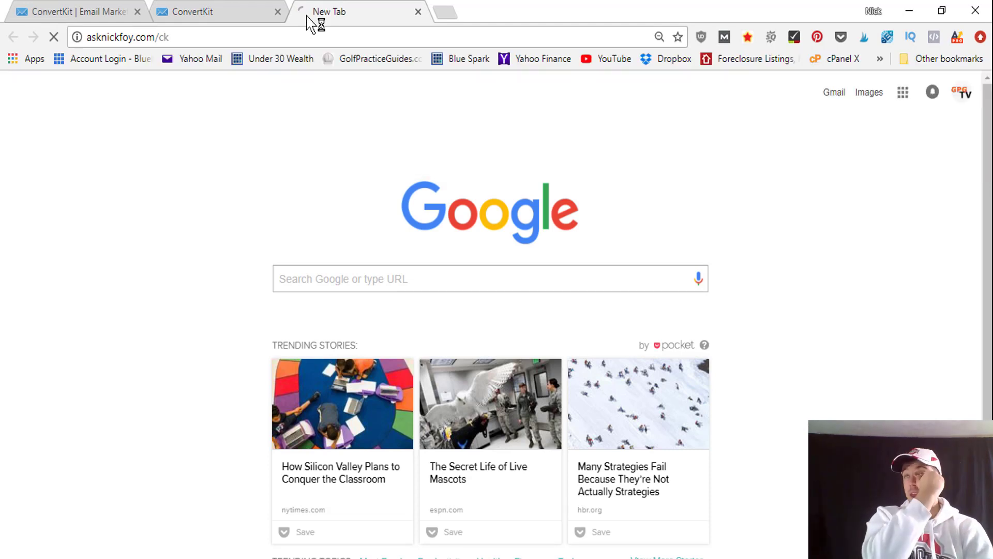